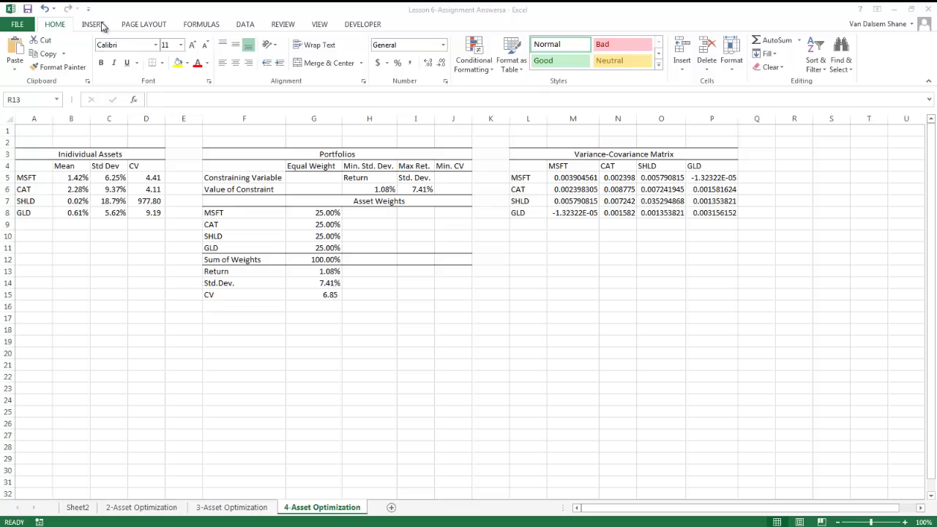
Add an R13 comment saying Solver questions get typed answers since there's no microphone, and enlarge it
left_click(98, 25)
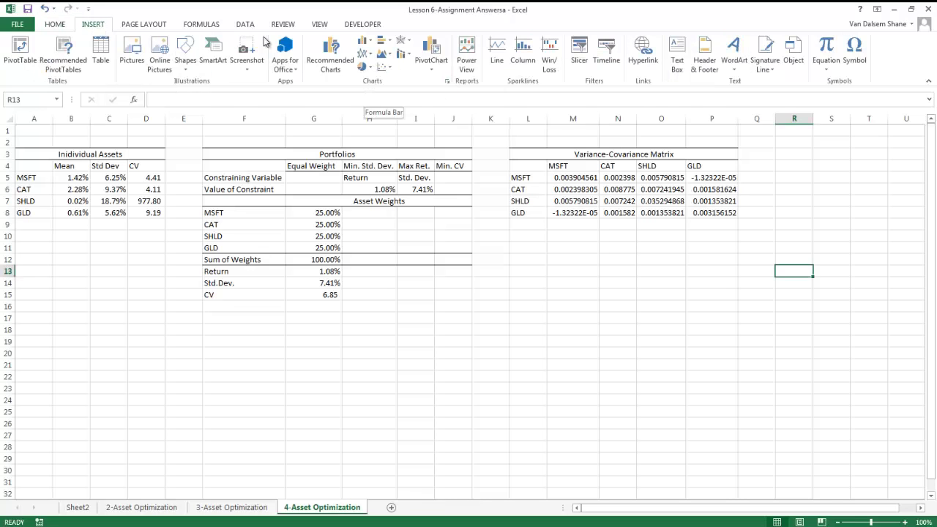
left_click(282, 24)
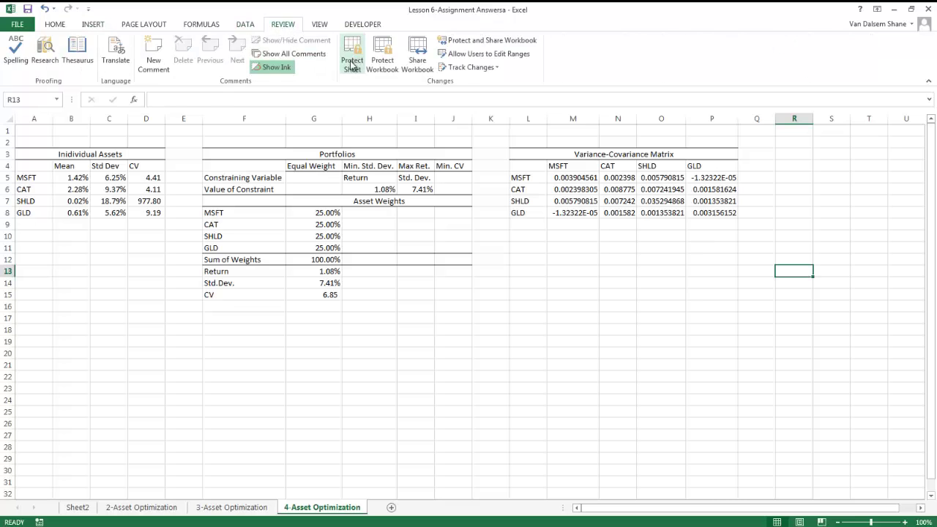
scroll(285, 222, "right", 1)
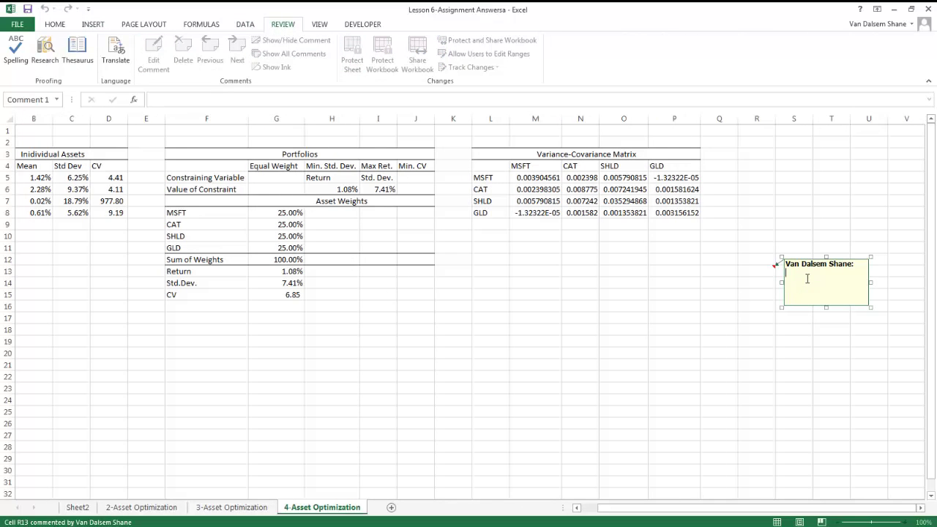
type("I've had several quest")
type("ions on ")
type("how")
type("able.  I don't have a mic")
type("ro")
key("BackSpace")
type("phone in my off")
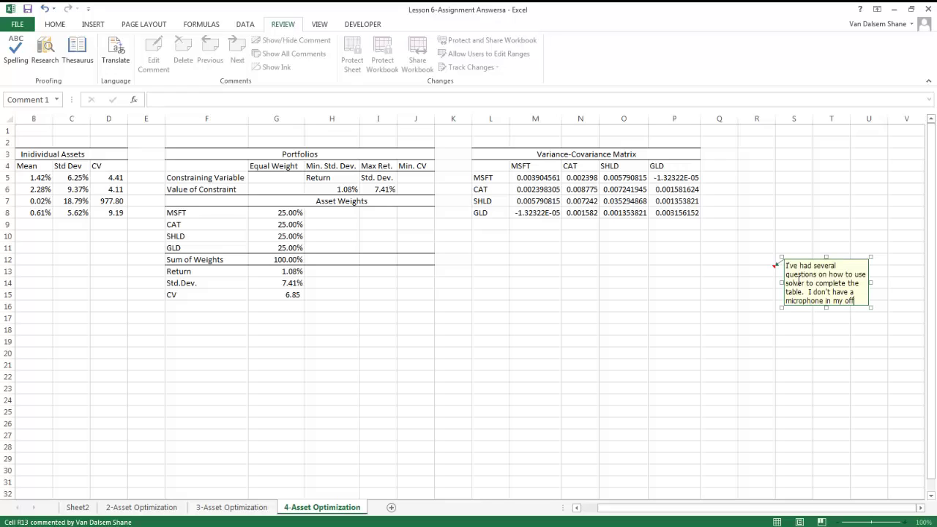
type("today, so I'll type mo")
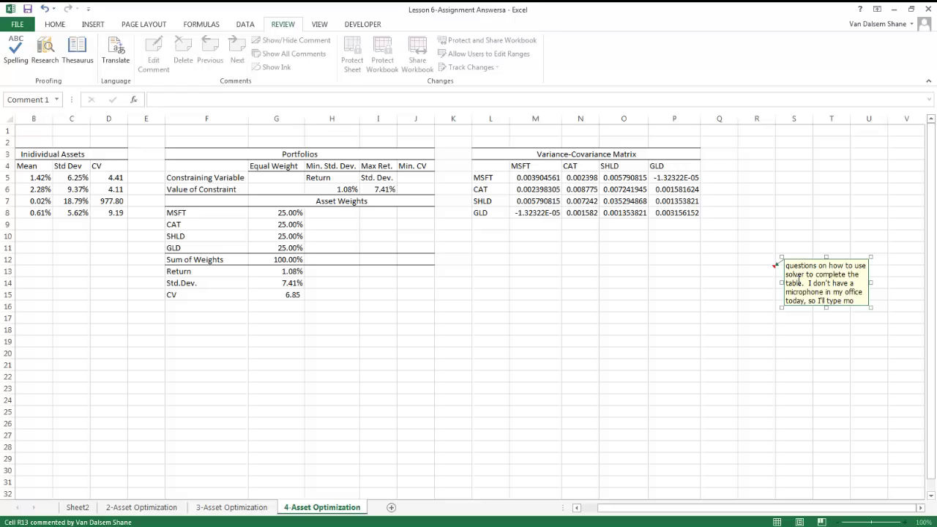
type("mments.")
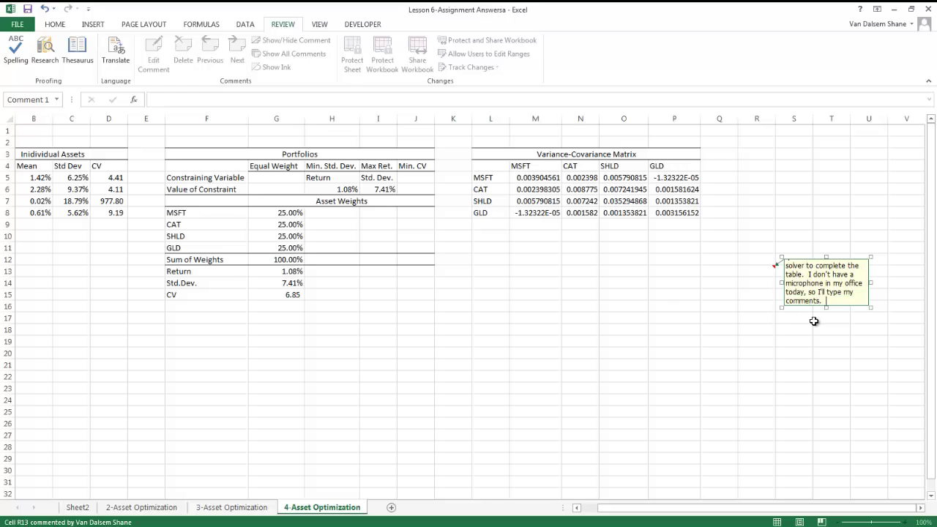
left_click_drag(824, 309, 829, 341)
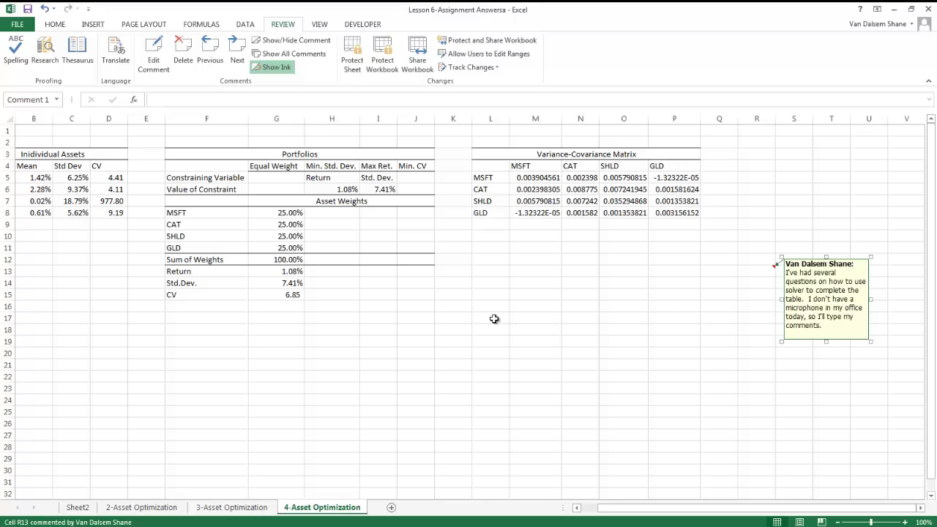
Finish the R13 note and make all comments permanently visible
left_click(394, 353)
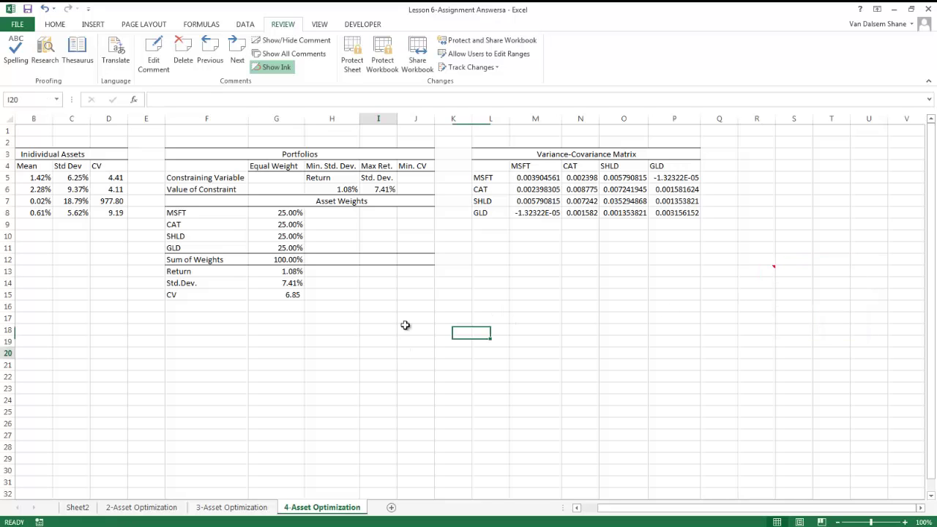
left_click(774, 269)
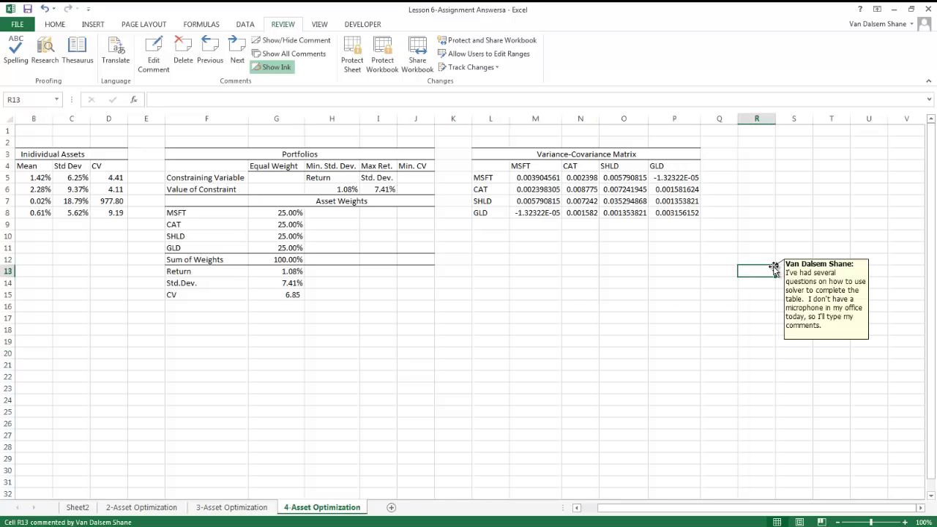
left_click(276, 62)
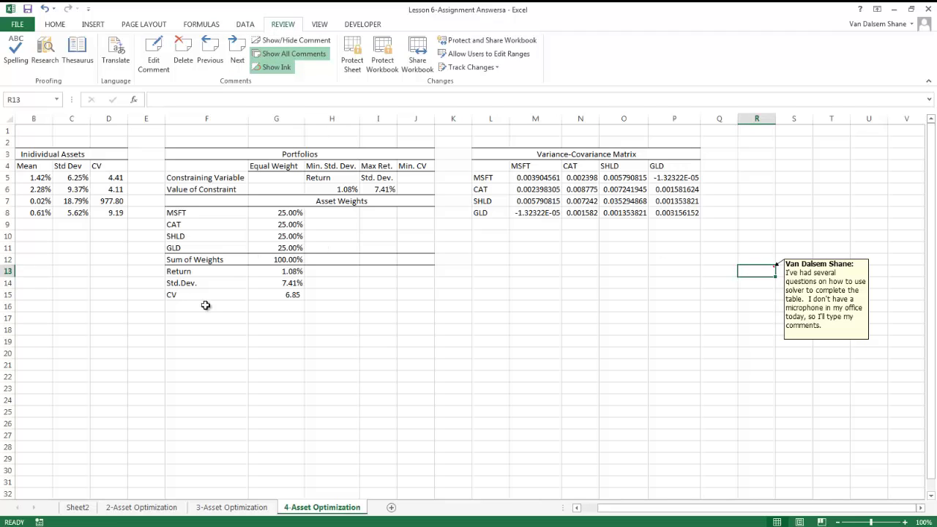
Fill the equal-weight formulas G8:G15 into H8:H15 and select the Min. Std. Dev. heading H4
left_click(252, 292)
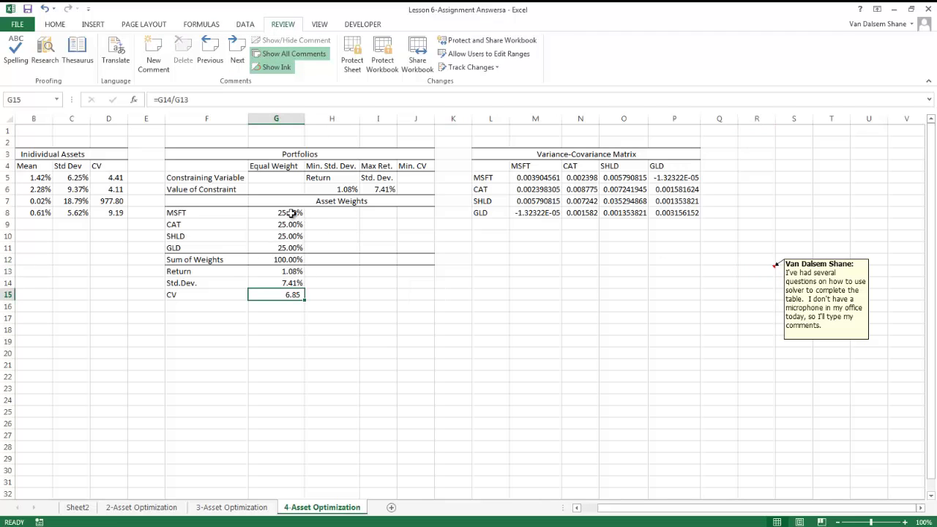
mouse_move(293, 216)
left_mouse_down()
mouse_move(291, 265)
mouse_move(304, 299)
mouse_move(358, 297)
left_mouse_up()
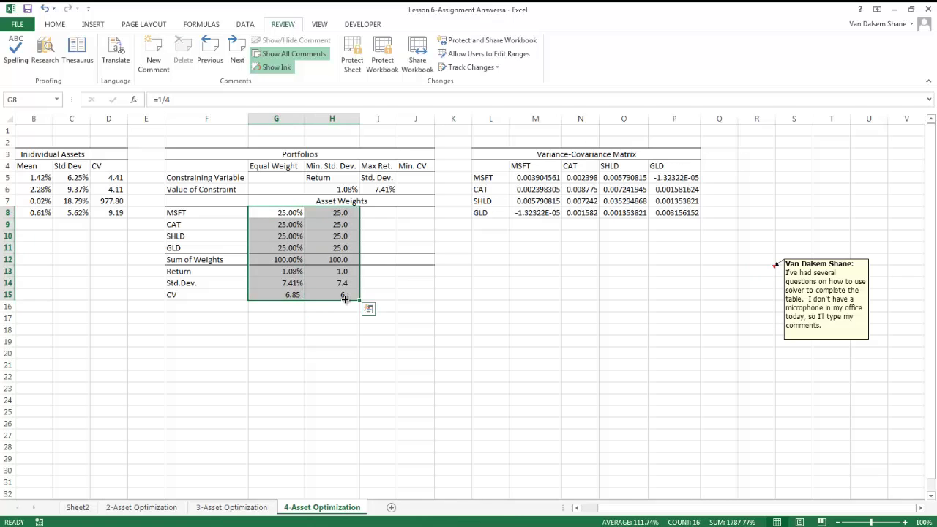
left_click(317, 181)
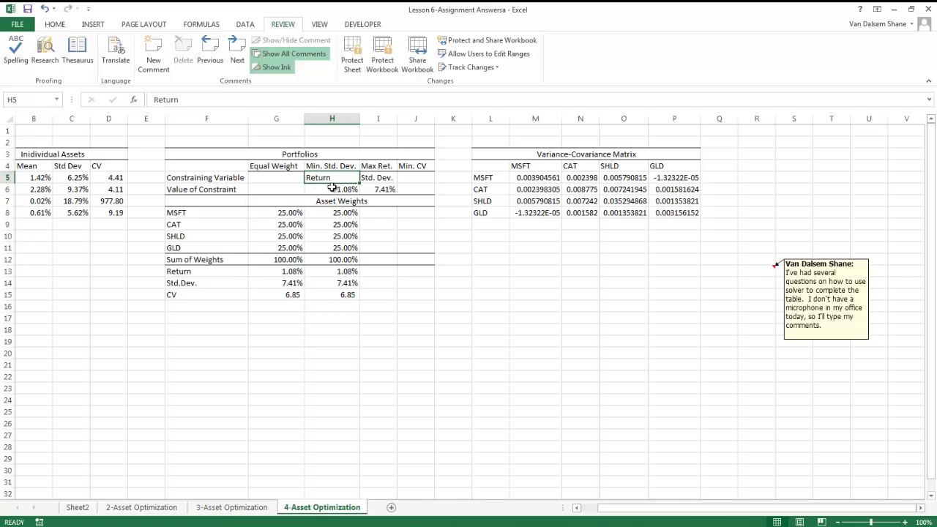
left_click(331, 189)
left_click(324, 179)
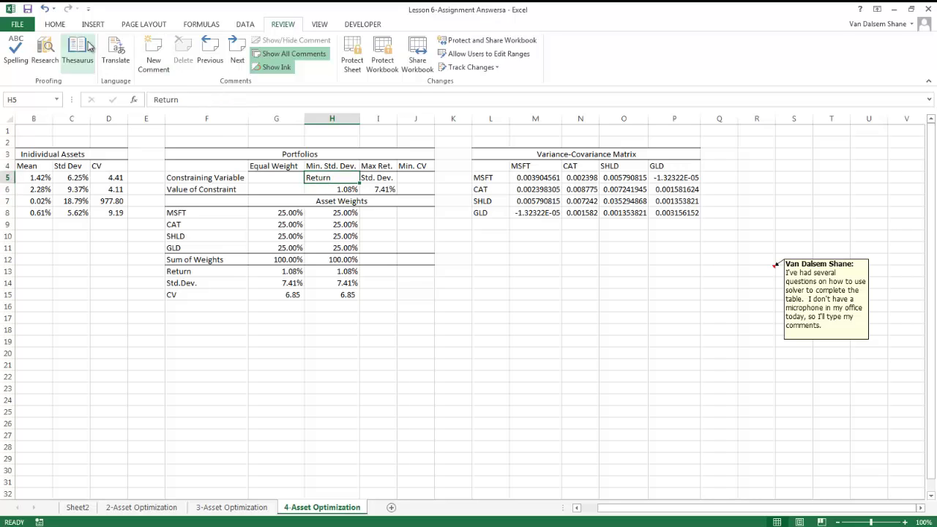
left_click(331, 167)
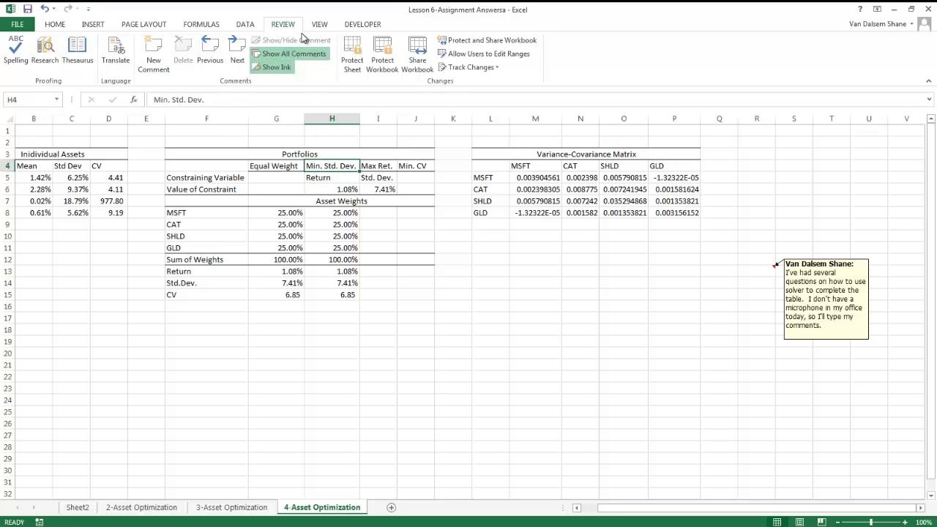
Comment on H4 that the first case minimizes portfolio standard deviation without lowering return, then widen the comment
left_click(154, 55)
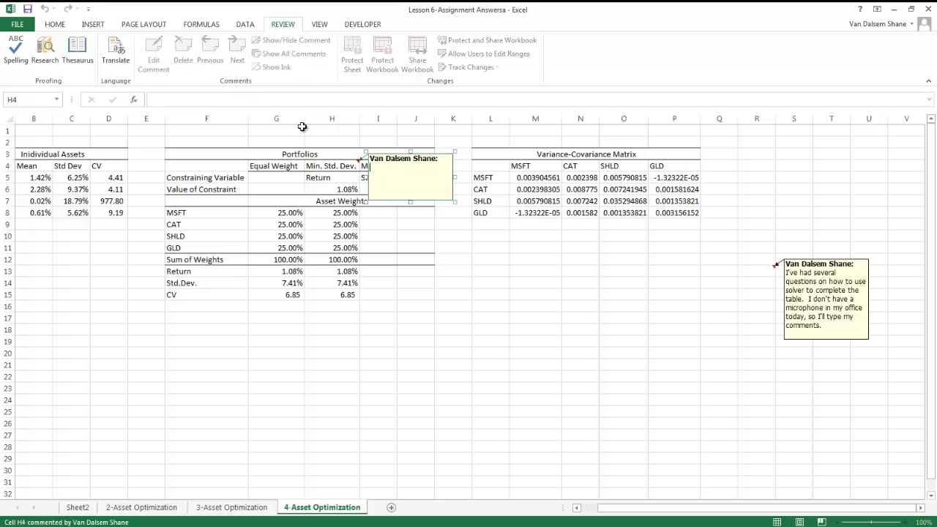
type("Fo")
type("want to minimize the")
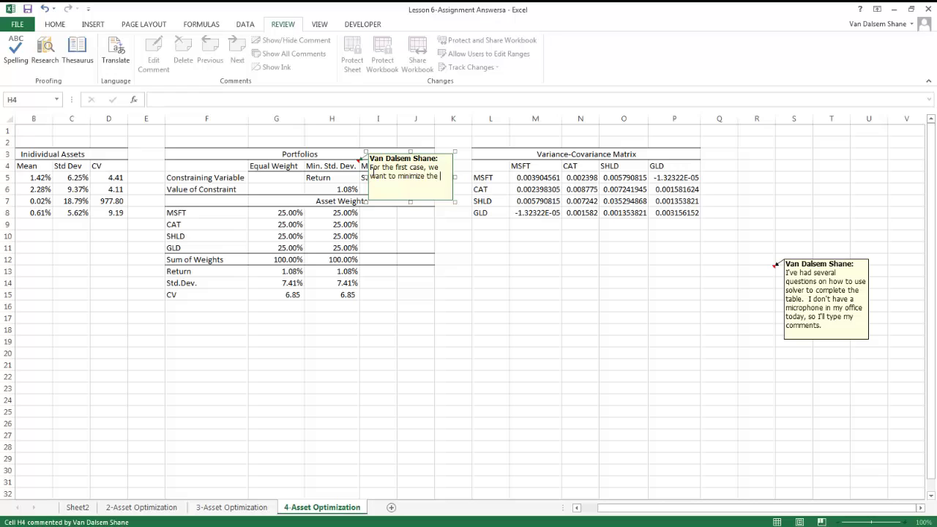
type("andard devi")
type("ation of")
type("the portfolio,")
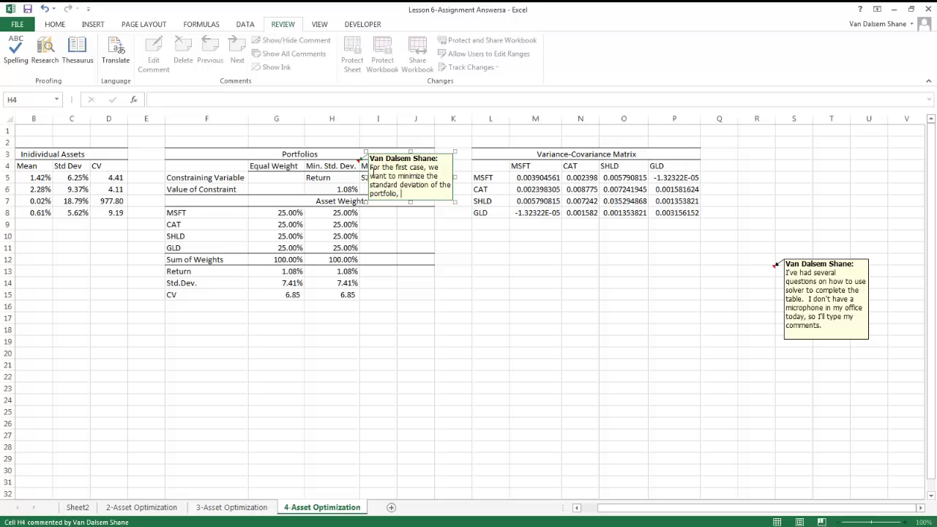
type("wih")
type("reasing the returns")
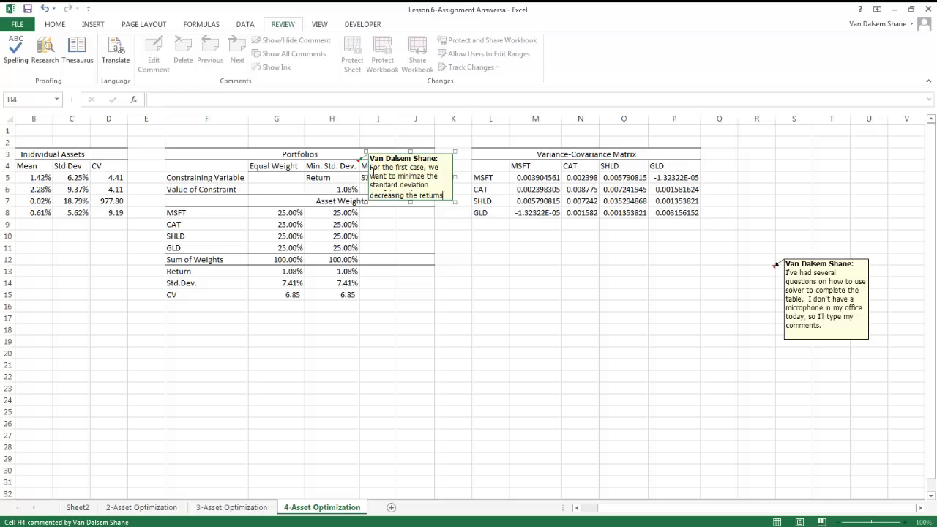
key("BackSpace")
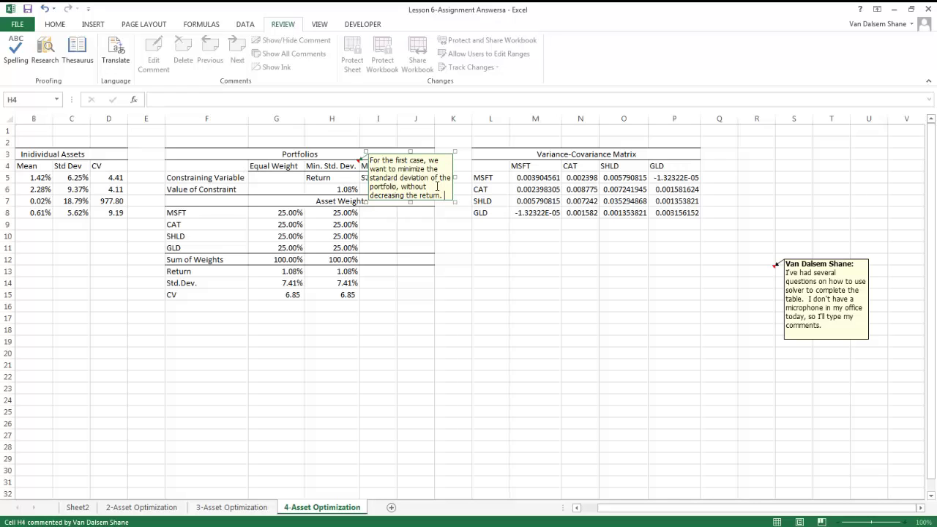
left_click_drag(451, 182, 533, 187)
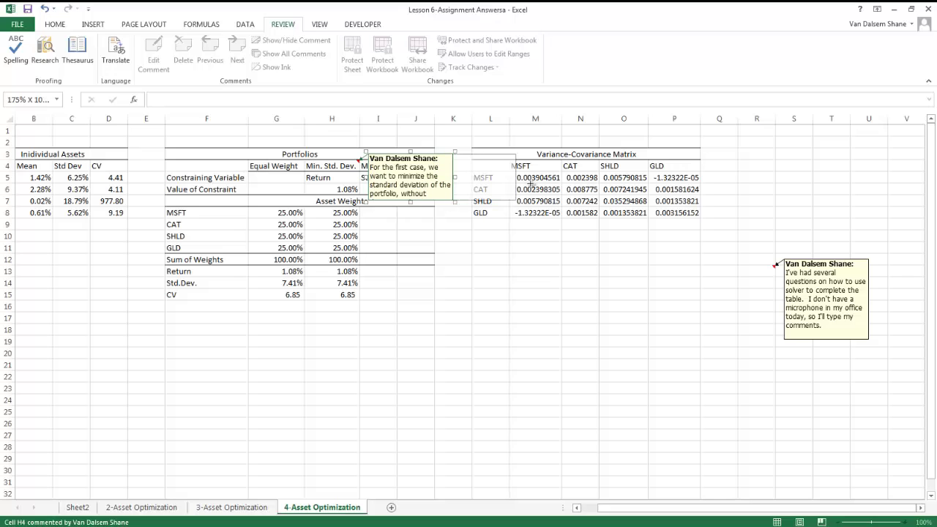
Set the Min. Std. Dev. constraint value H6 to =G13, the 1.08% equal-weight return
left_click(383, 227)
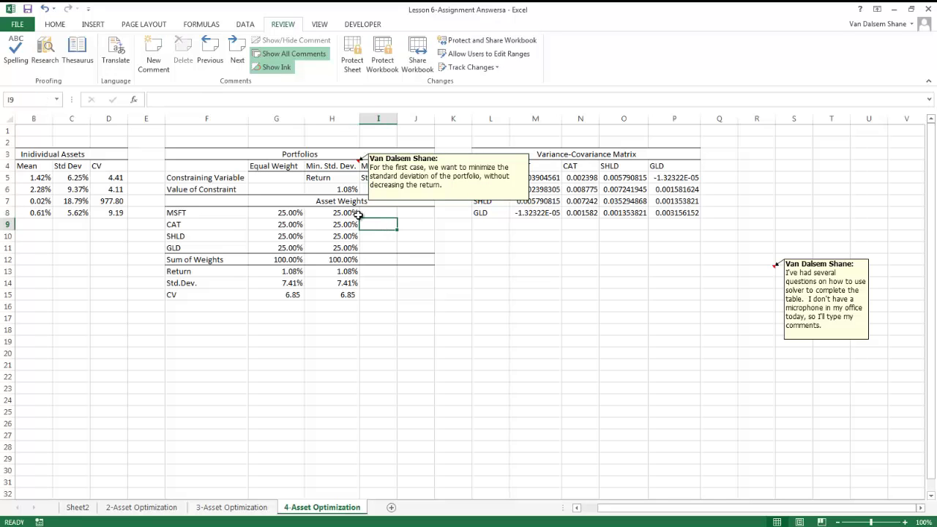
left_click(346, 191)
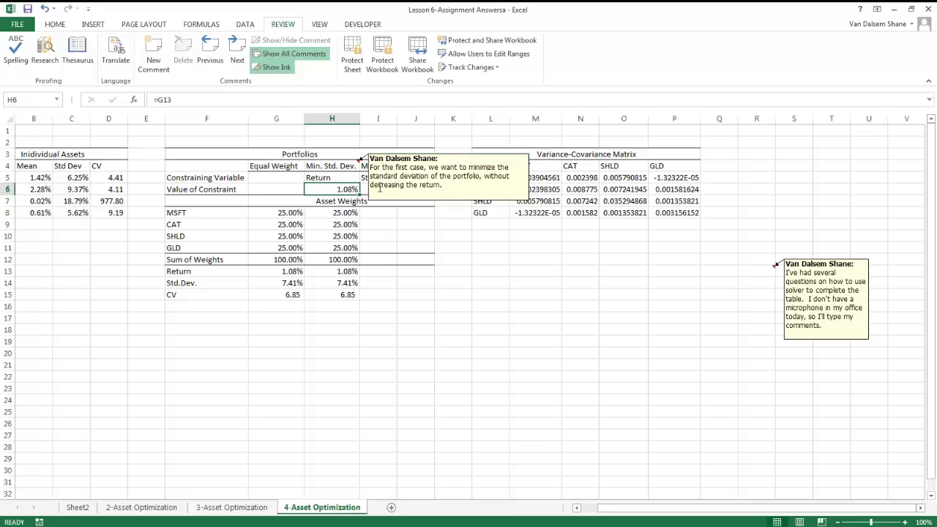
left_click(297, 270)
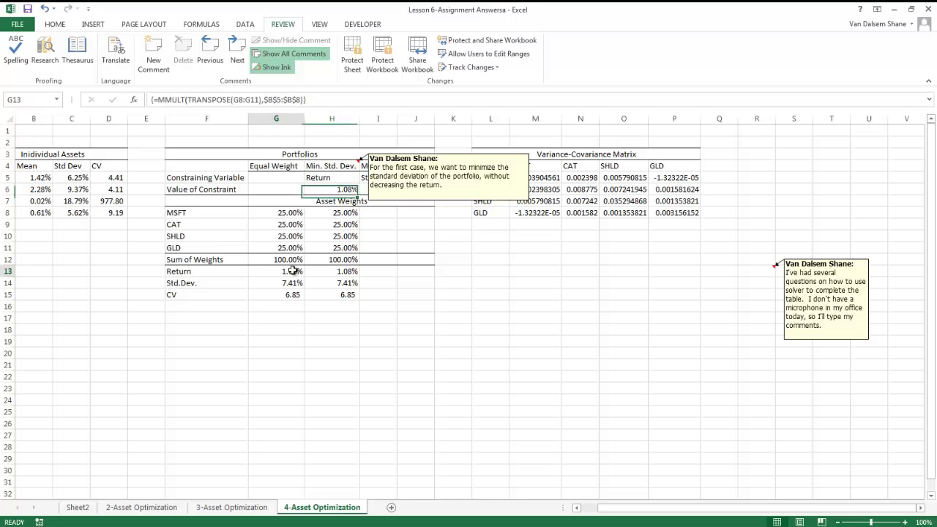
left_click(331, 192)
type("=")
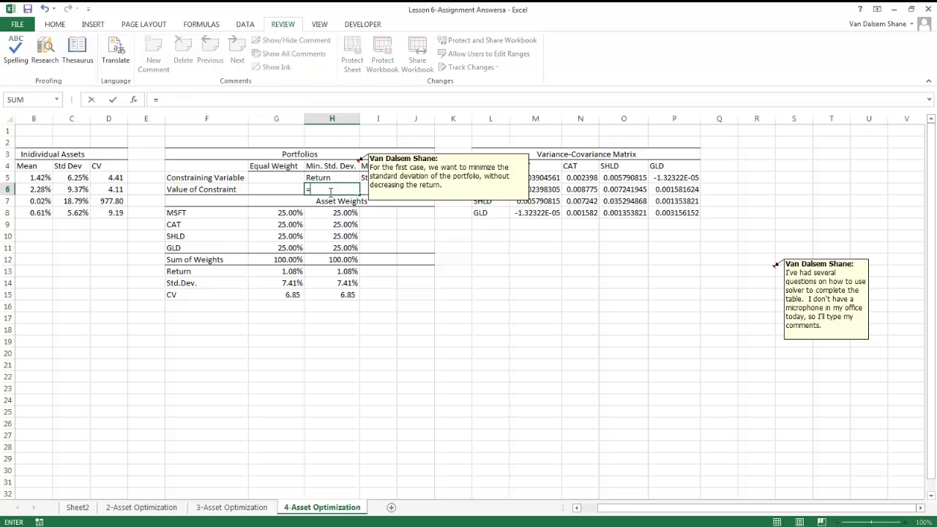
key("Down")
key("Down")
key("Down")
key("Down")
key("Down")
key("Down")
key("Down")
key("Left")
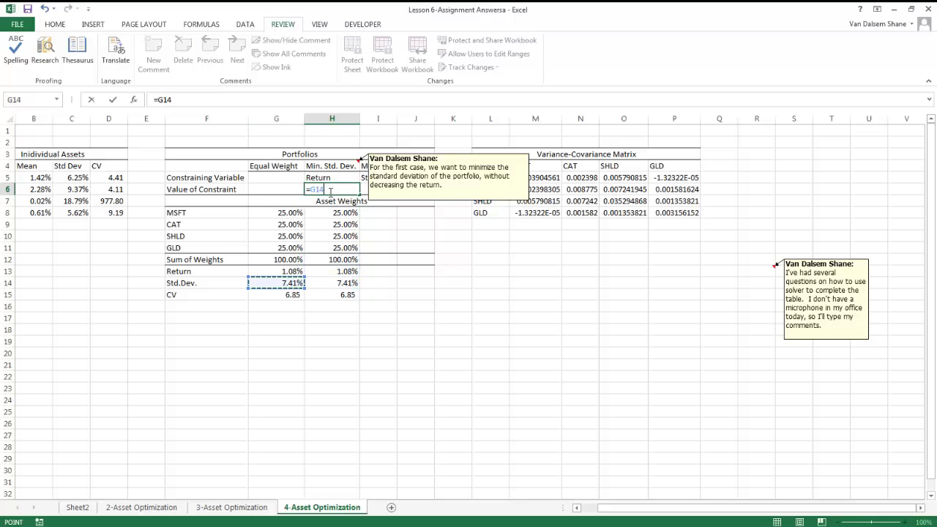
key("Return")
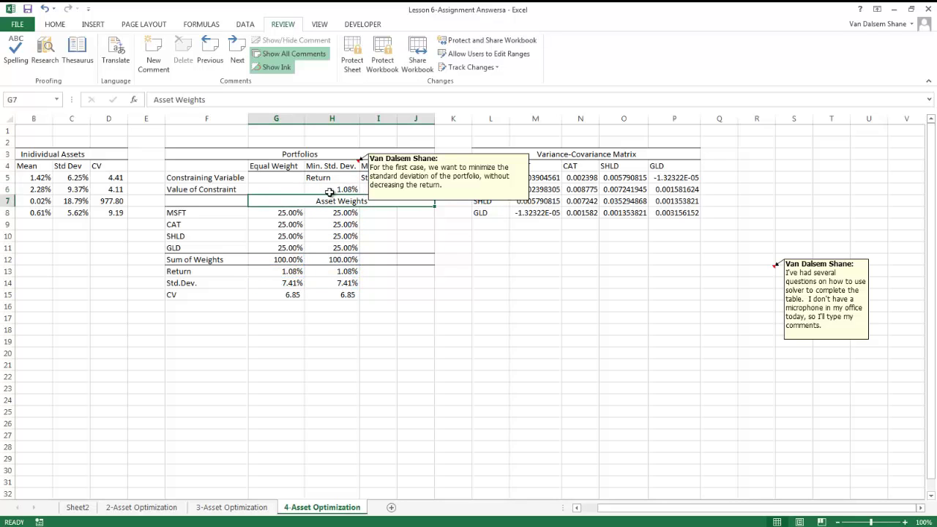
Select down the Min. Std. Dev. weight cells to review them
key("Down")
key("shift+Down")
key("shift+Down")
key("shift+Down")
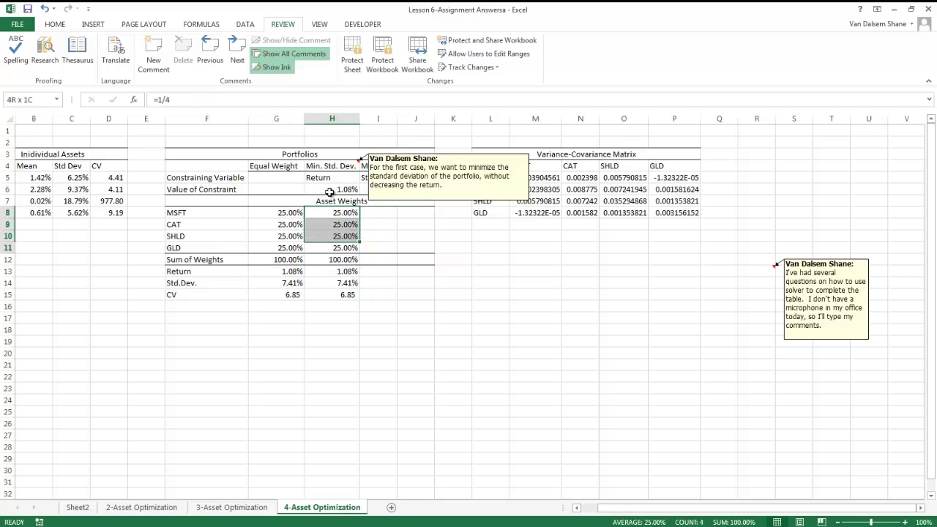
key("shift+Down")
key("shift+Down")
key("Down")
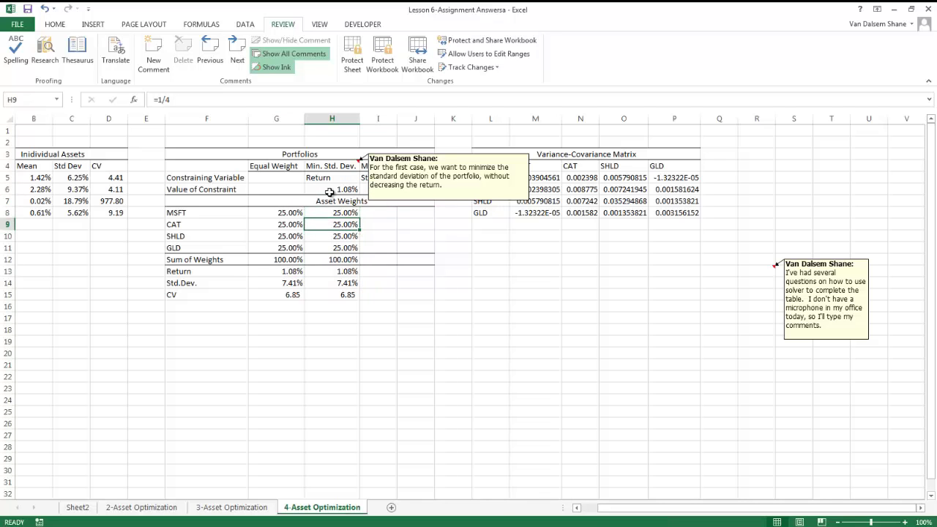
Open Solver and reset all previous settings
left_click(251, 26)
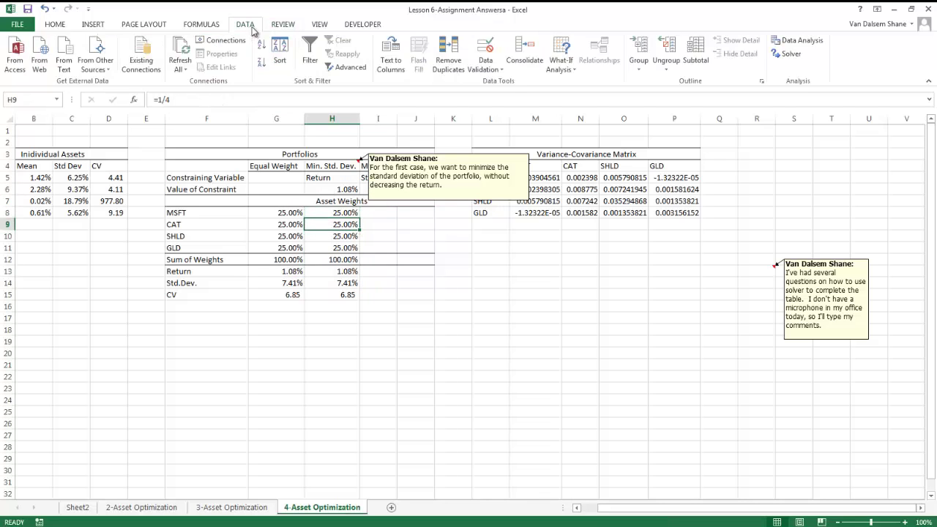
left_click(788, 54)
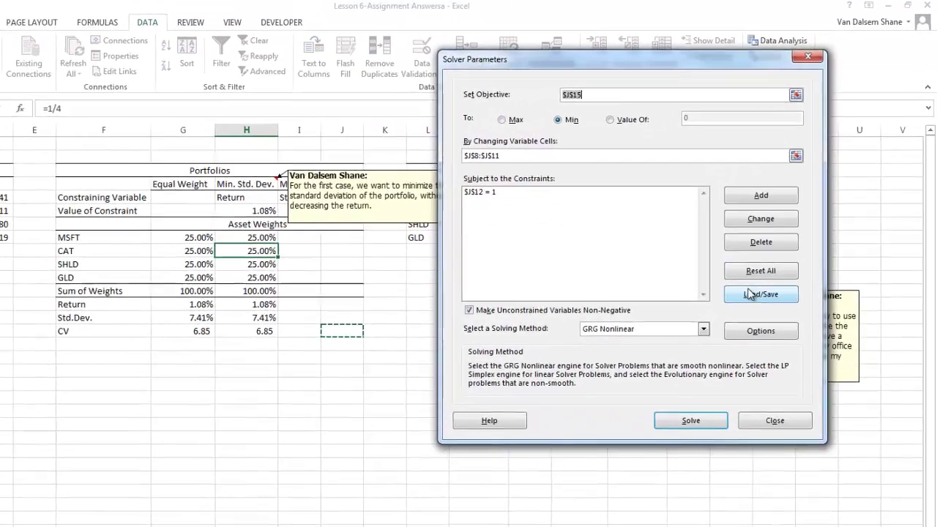
left_click(747, 272)
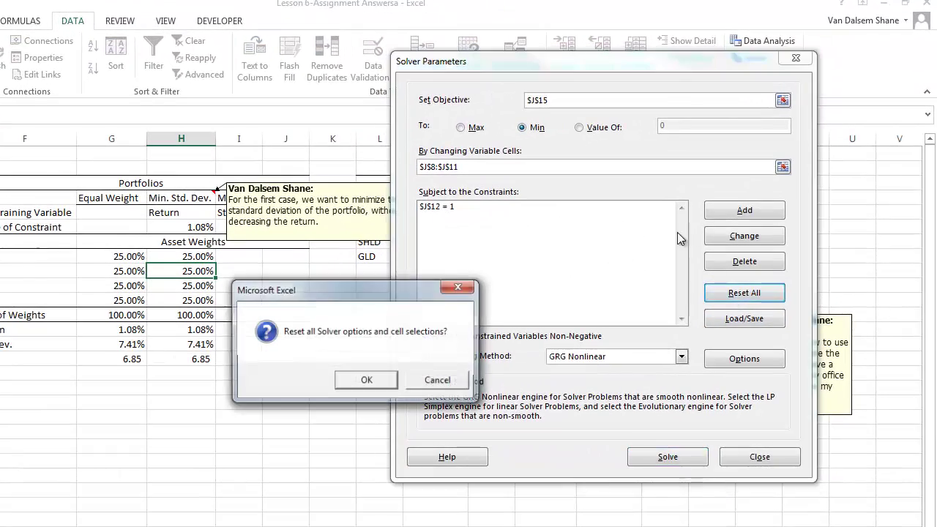
left_click(367, 380)
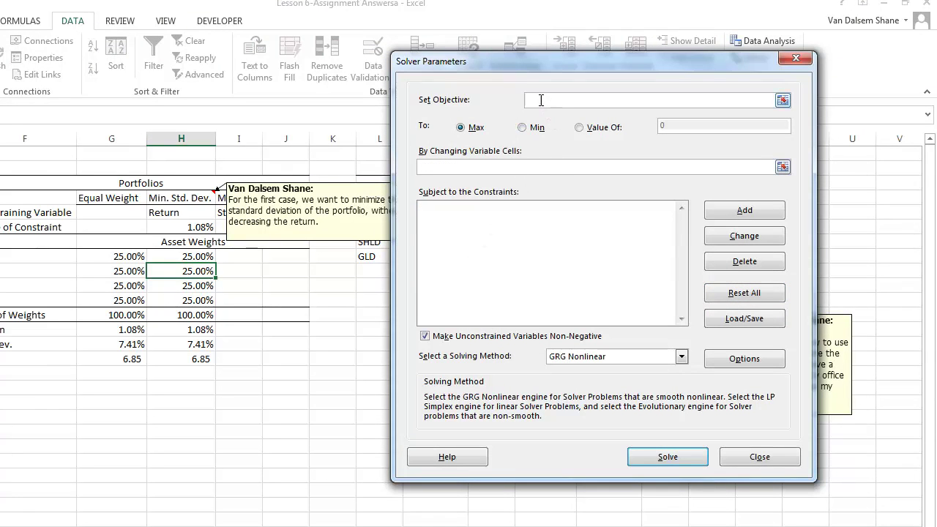
Set Solver to minimize Std.Dev. in H14 by changing weights H8:H11
left_click(168, 199)
left_click_drag(552, 99, 516, 98)
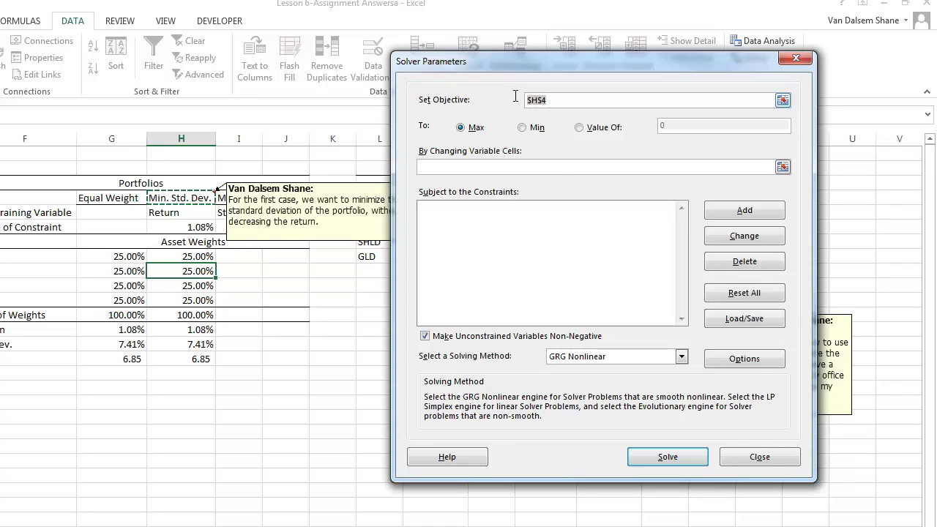
left_click(197, 344)
left_click(522, 128)
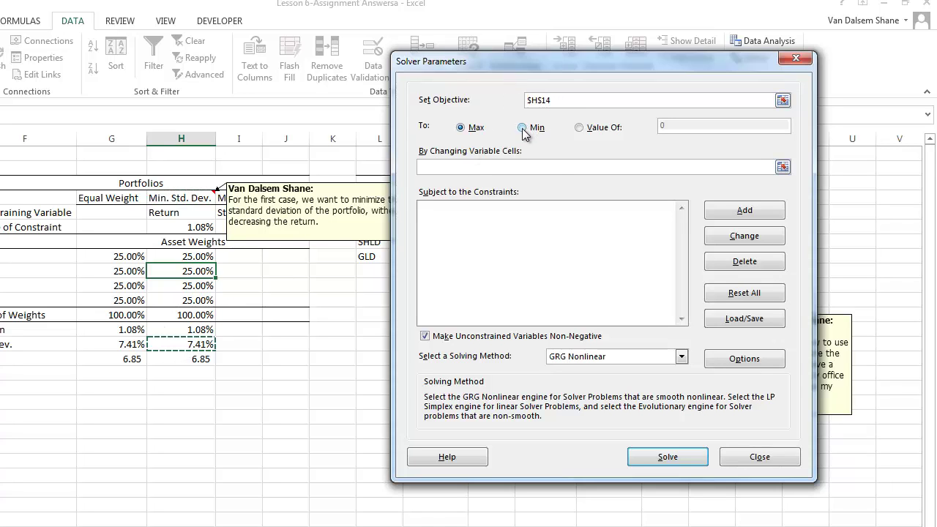
left_click(487, 167)
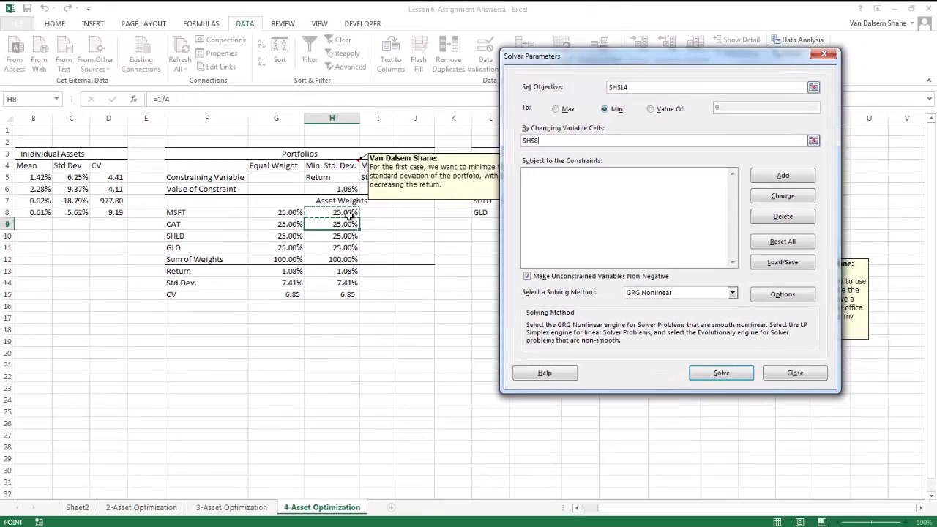
left_click_drag(197, 258, 202, 293)
left_click_drag(347, 242, 347, 248)
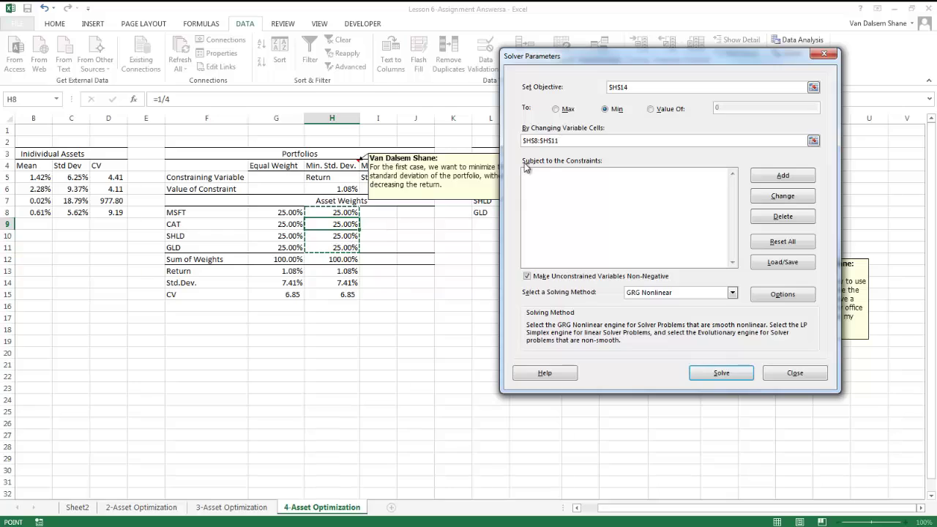
left_click(774, 181)
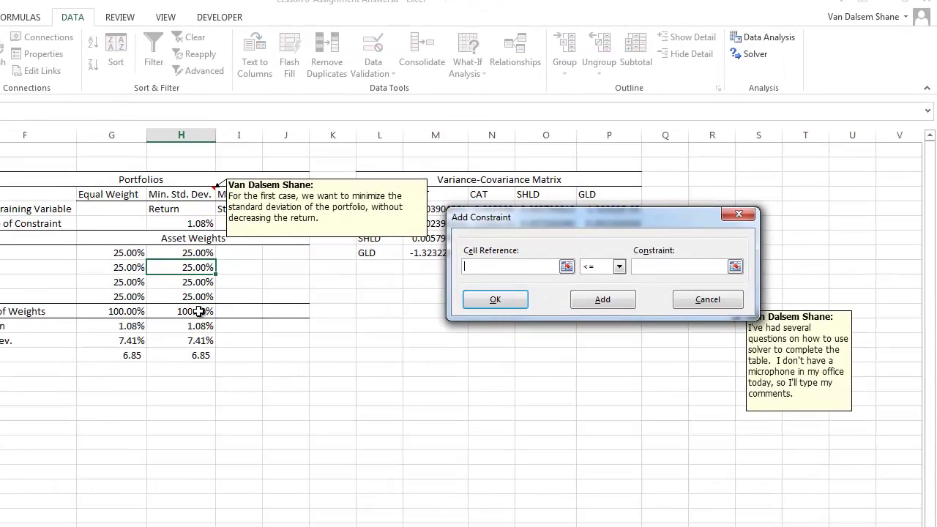
Add Solver constraints H12 = 1 and H13 >= G13
left_click(200, 311)
left_click(618, 267)
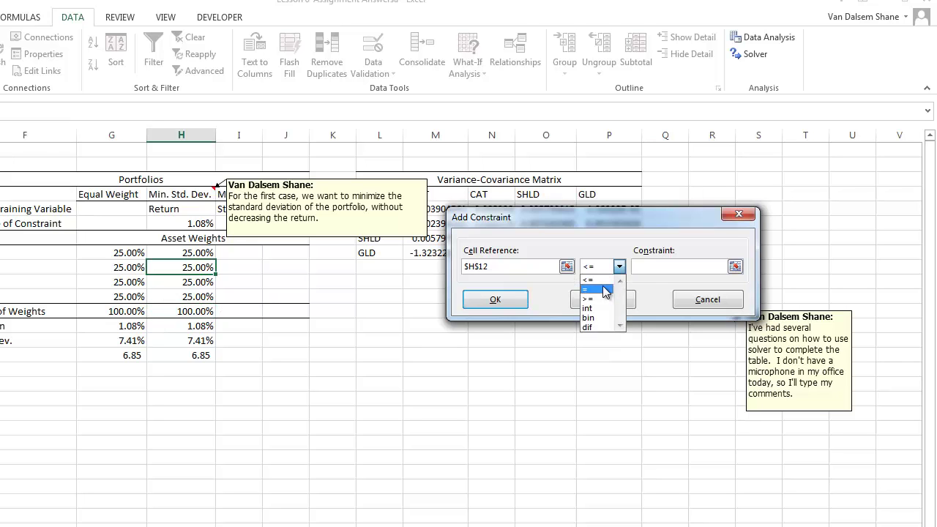
left_click(605, 293)
left_click(654, 271)
type("1")
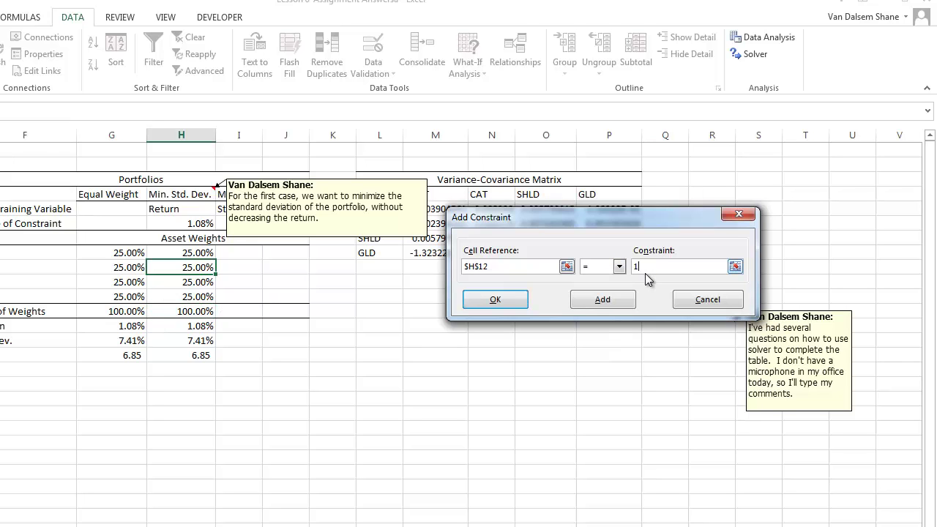
left_click(509, 299)
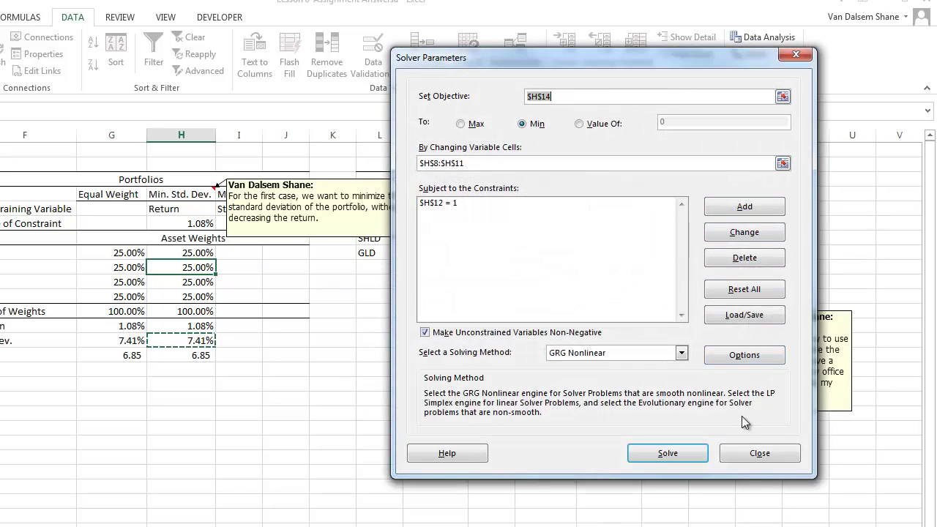
left_click(744, 207)
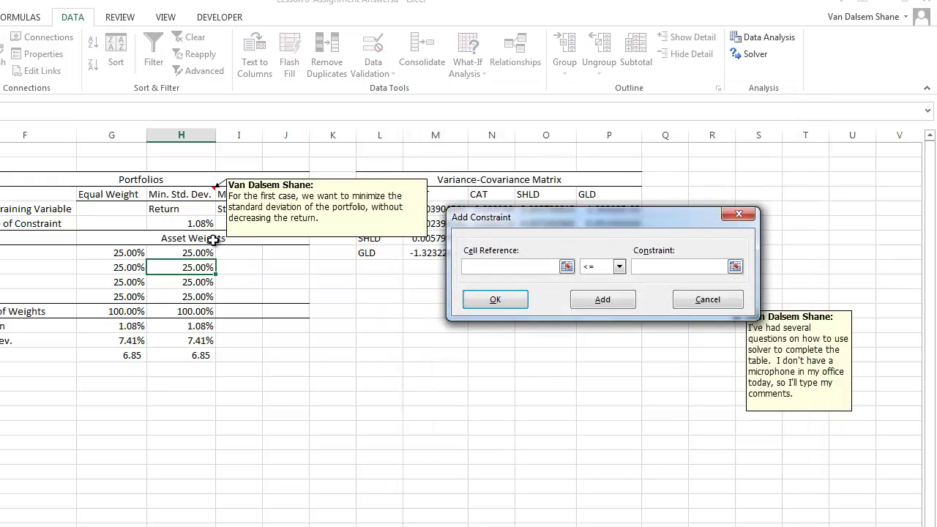
left_click(196, 327)
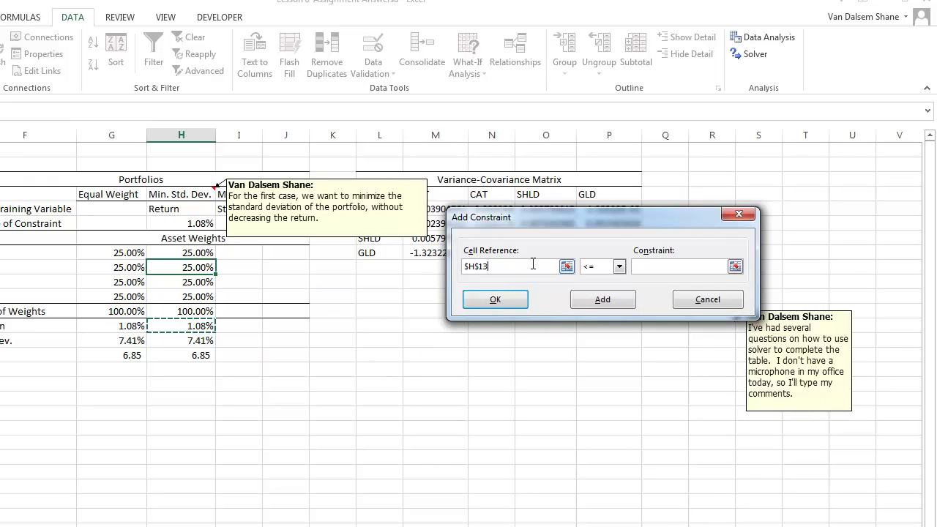
left_click(593, 268)
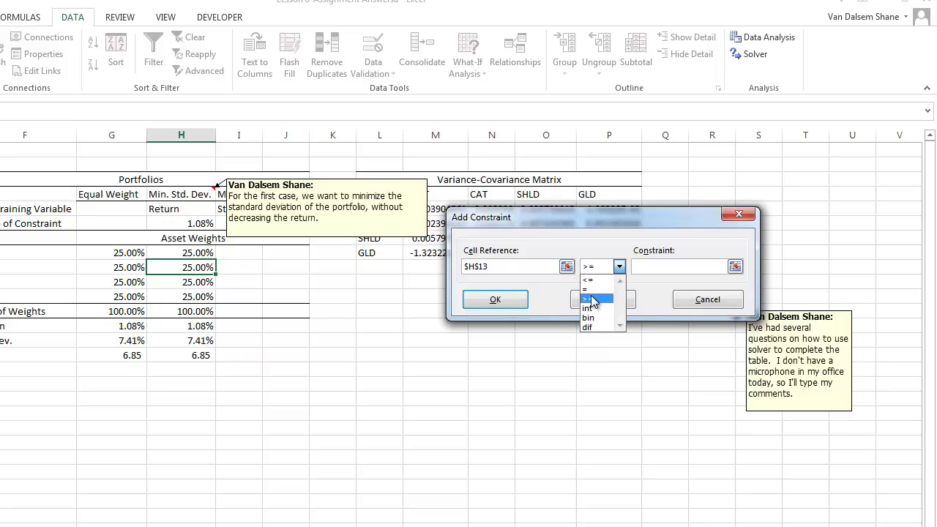
left_click(591, 298)
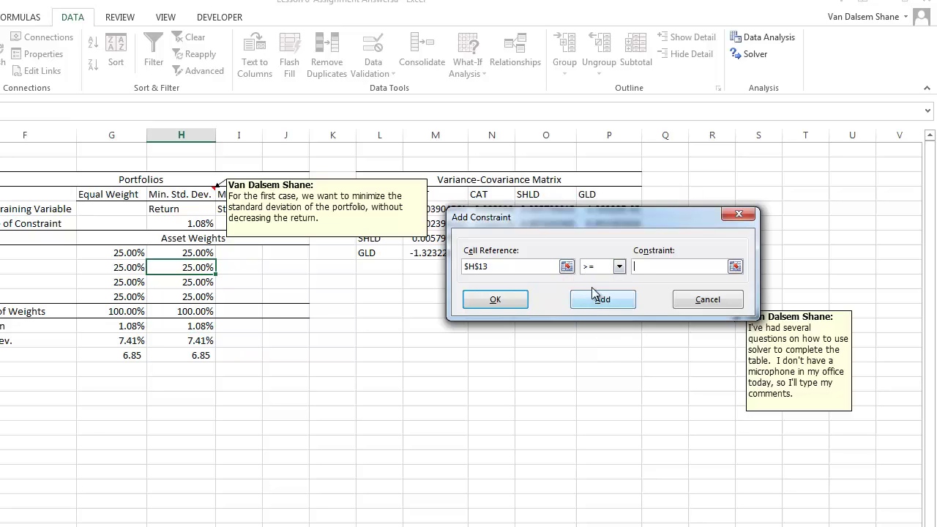
left_click(130, 326)
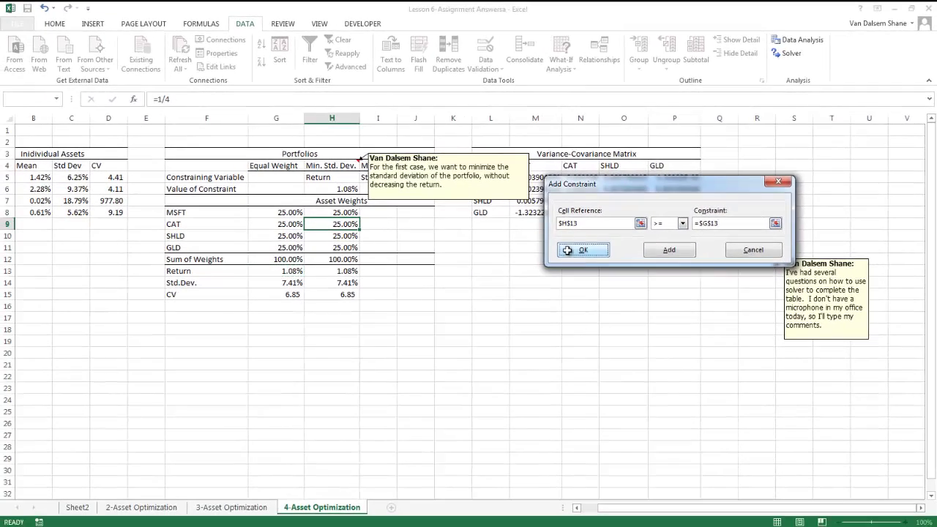
left_click(568, 251)
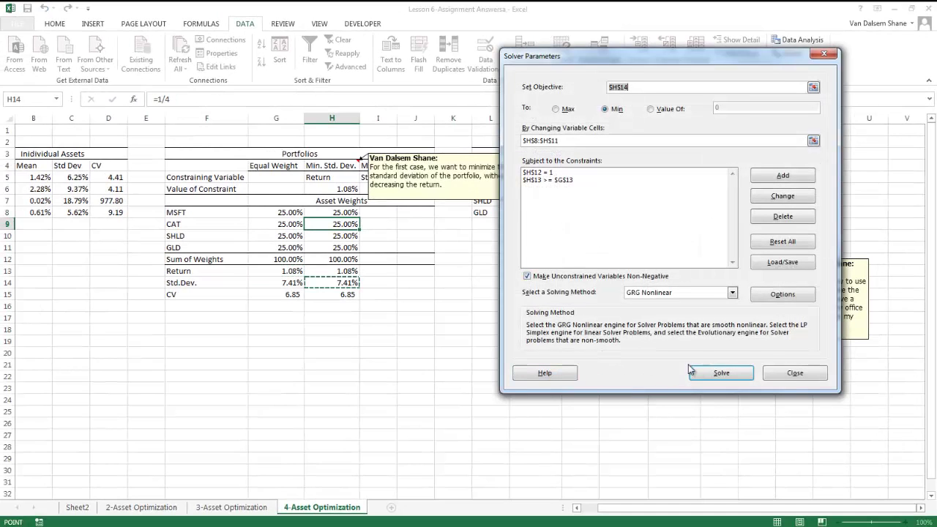
Solve, lowering Std.Dev. to 4.24% with CV 3.93, then select H16
left_click(696, 371)
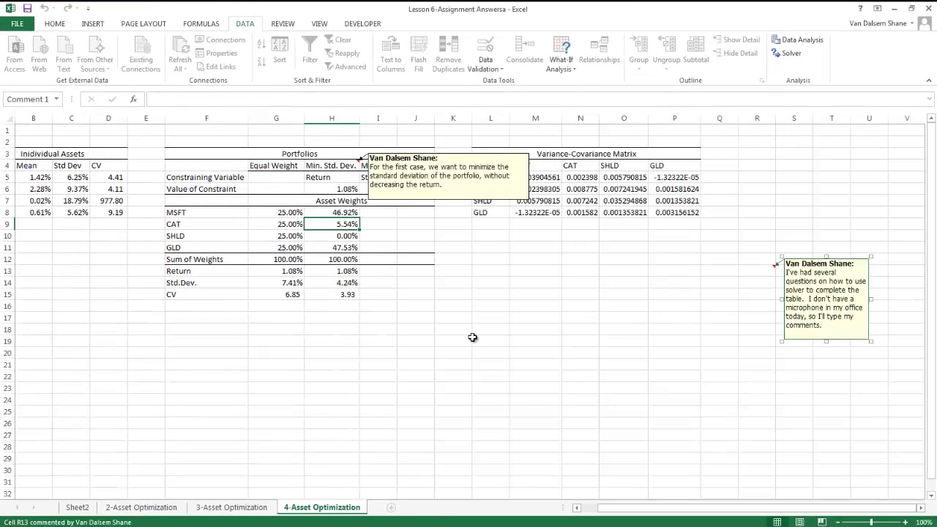
left_click(476, 338)
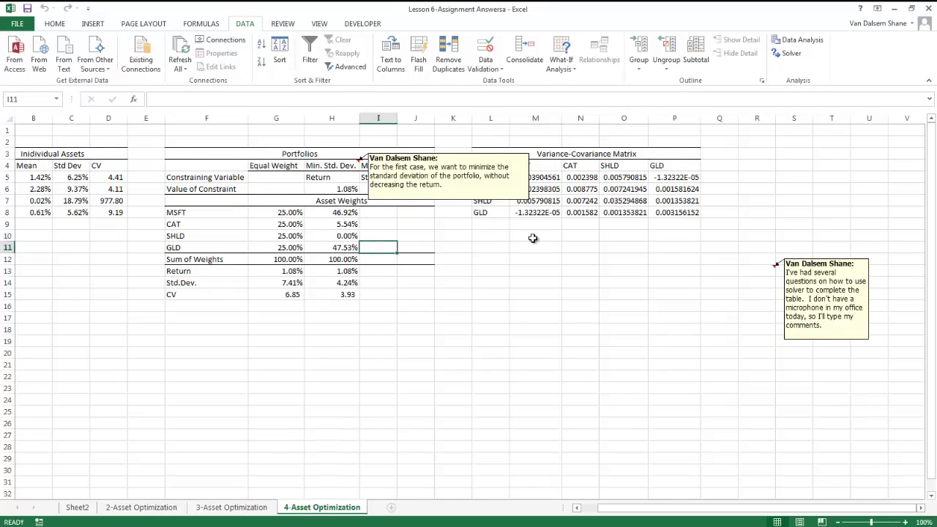
left_click(348, 330)
left_click(339, 304)
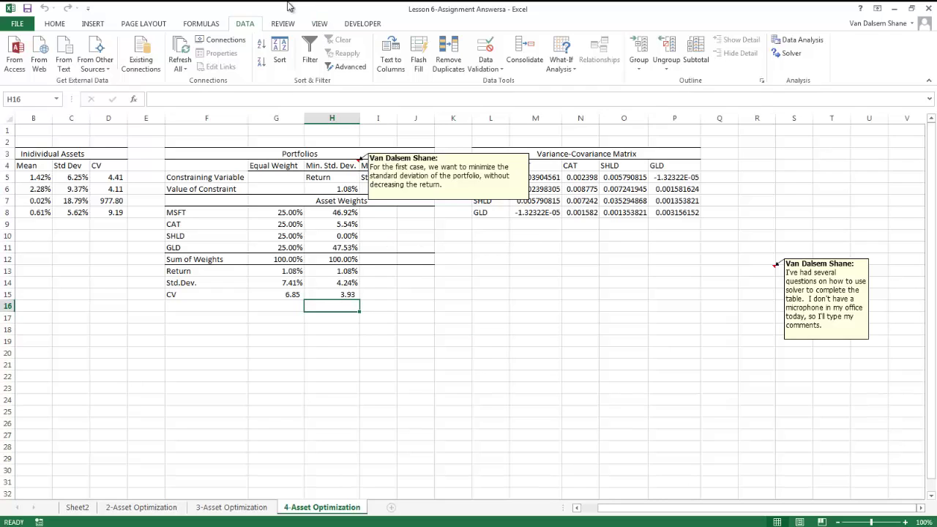
Comment on H16 that weights sum to 1 and return can't drop below equal-weight's, enlarging the box
left_click(282, 23)
left_click(163, 53)
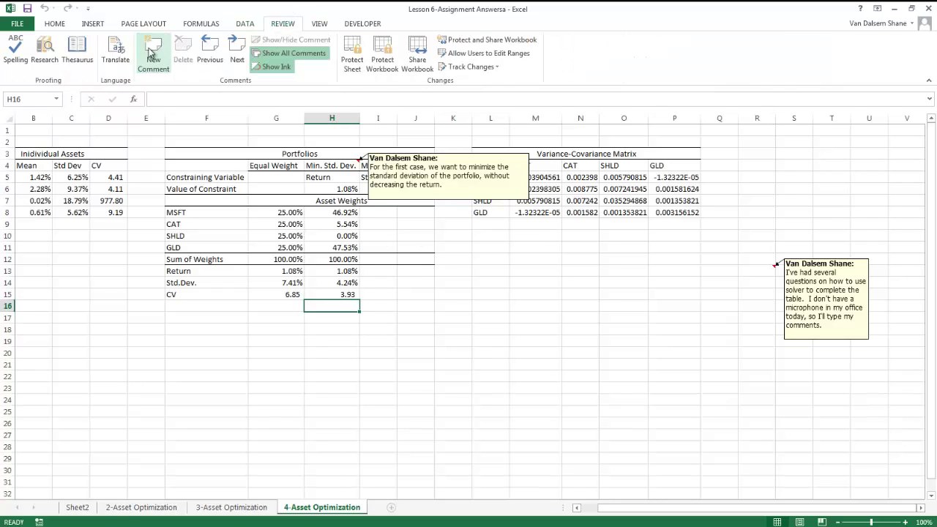
type("Our constraints ")
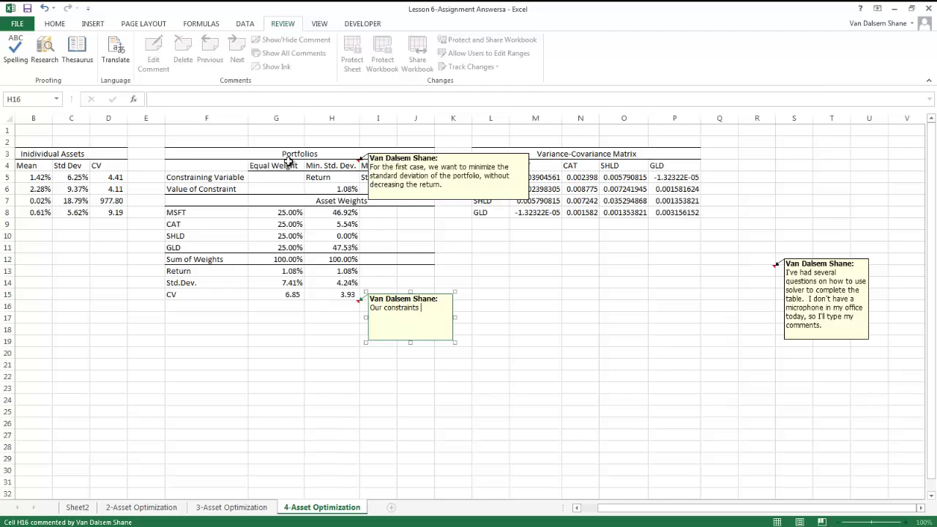
type("were that the we")
type("ights had to sum to 1")
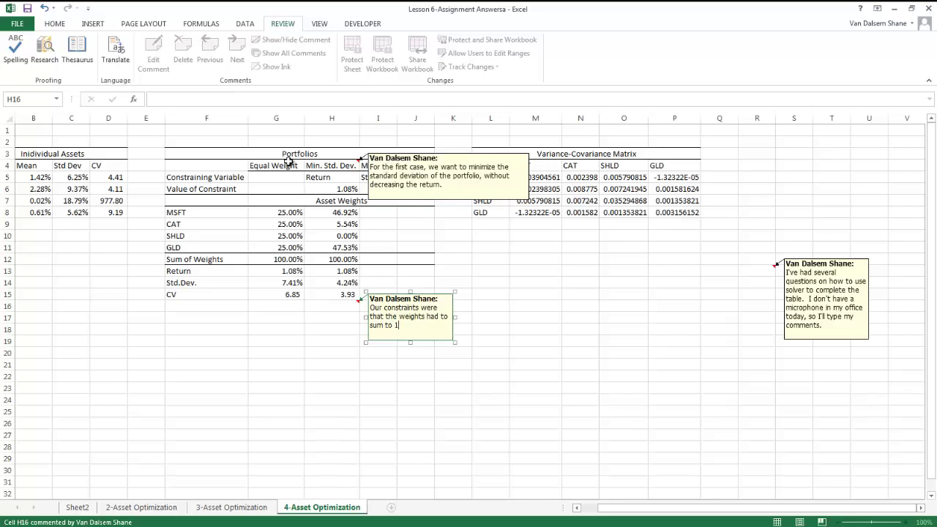
type(" and")
type(" that")
type("turn")
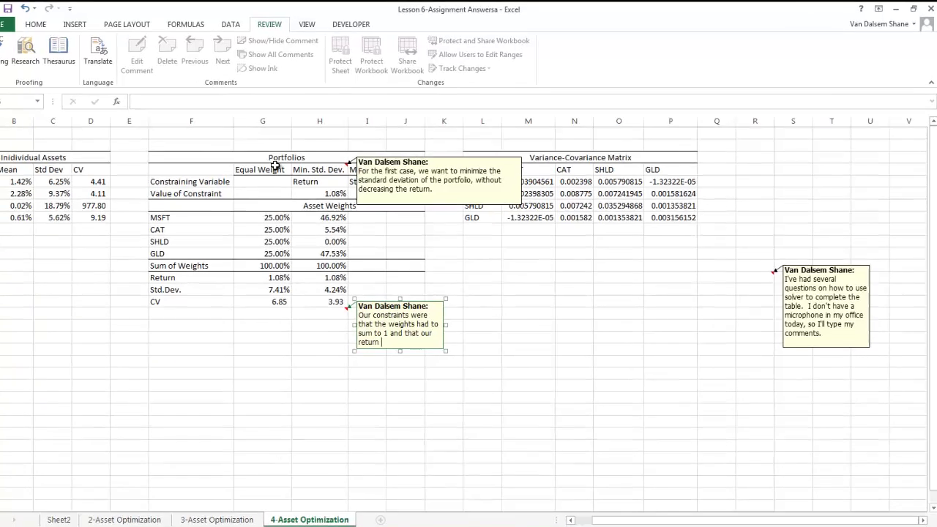
type(" cou")
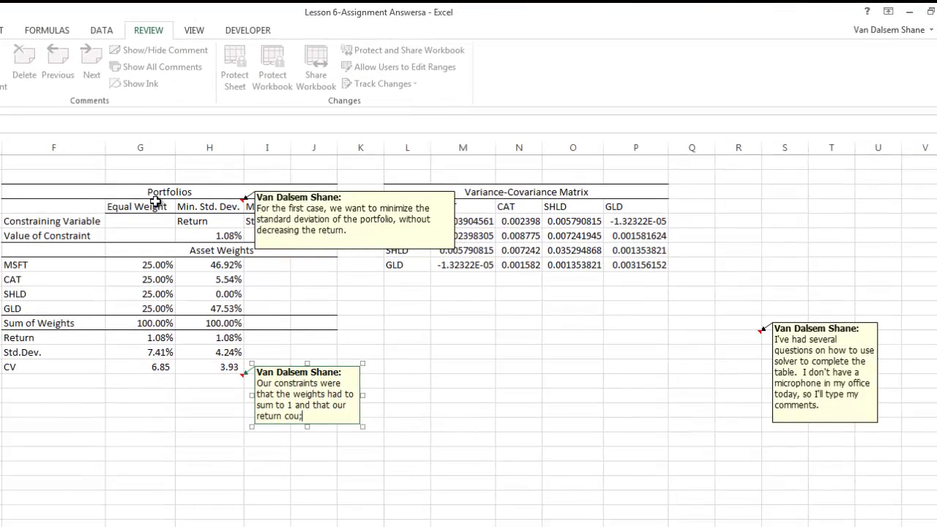
type("dn")
type("be le")
type("ss than ")
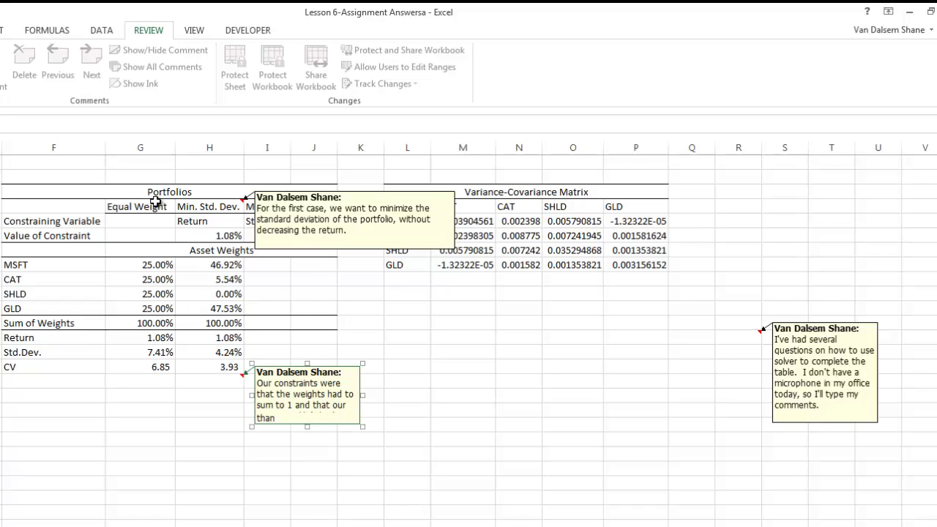
type("what it")
type(" is fo")
type("r the ")
type("equal")
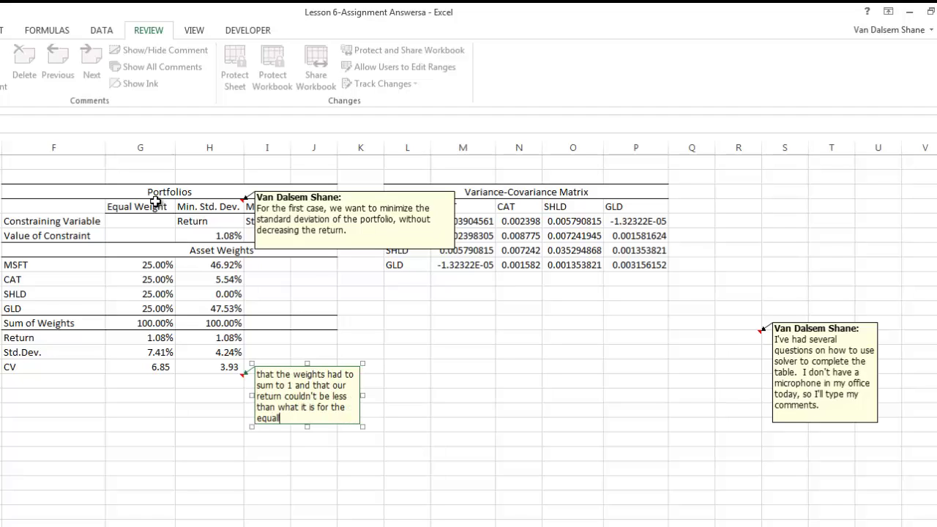
type("ly")
type("-we")
type("ighted po")
type("rtfolio.")
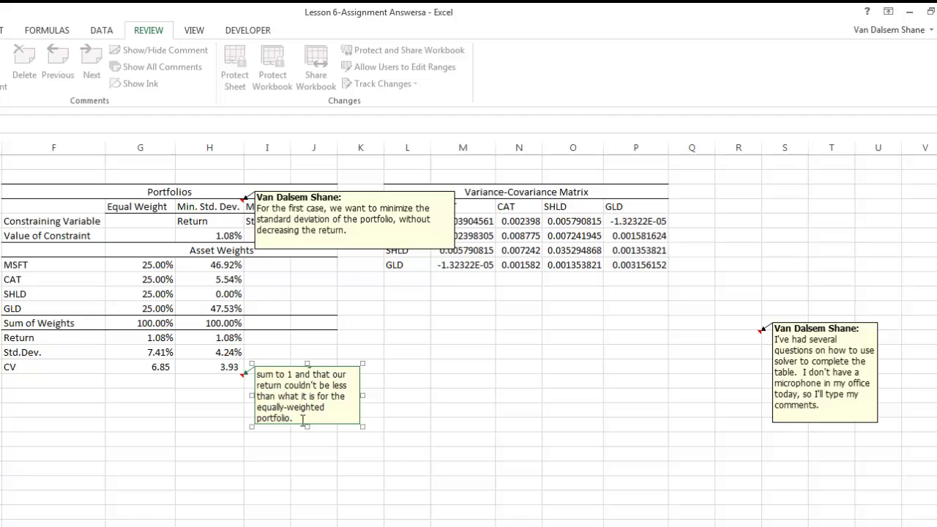
left_click_drag(307, 426, 317, 481)
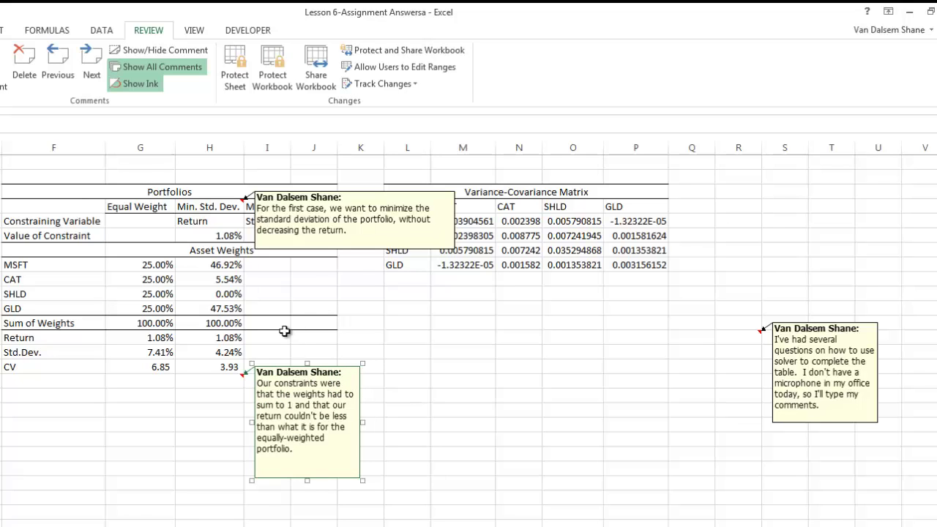
left_click(344, 215)
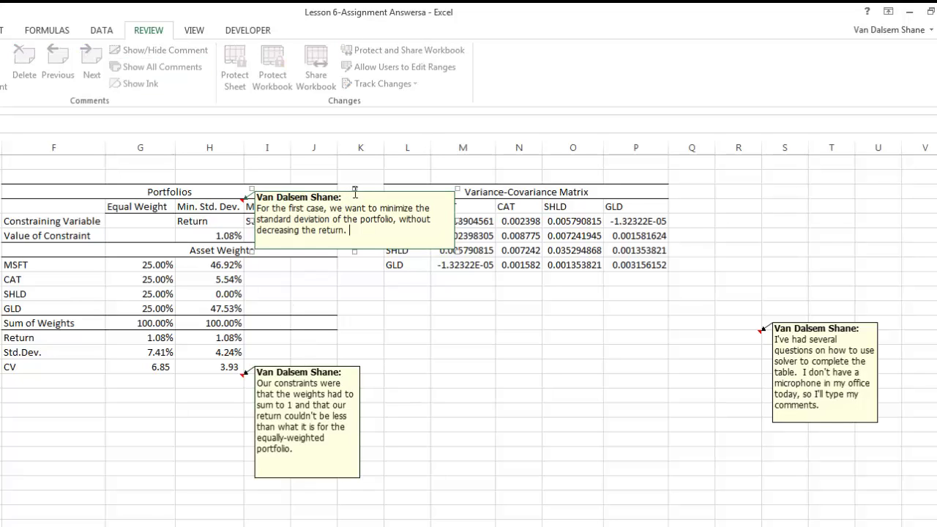
Move the first-case comment left and comment Max Ret.: maximize return without increasing portfolio risk
left_click_drag(356, 192, 105, 176)
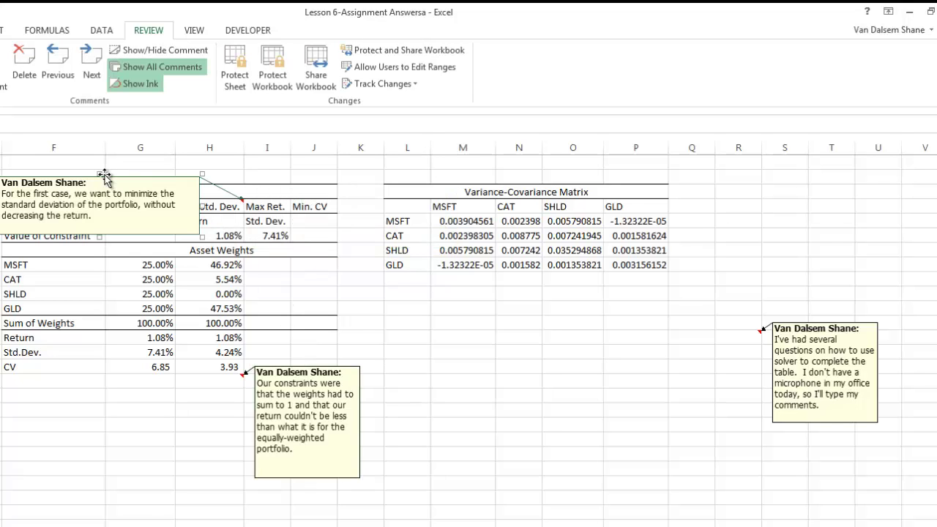
left_click(273, 208)
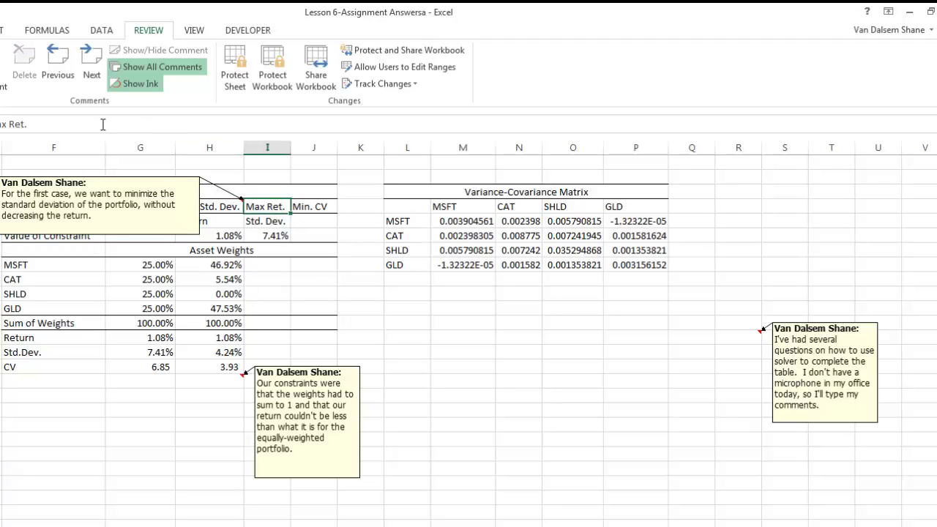
left_click(5, 66)
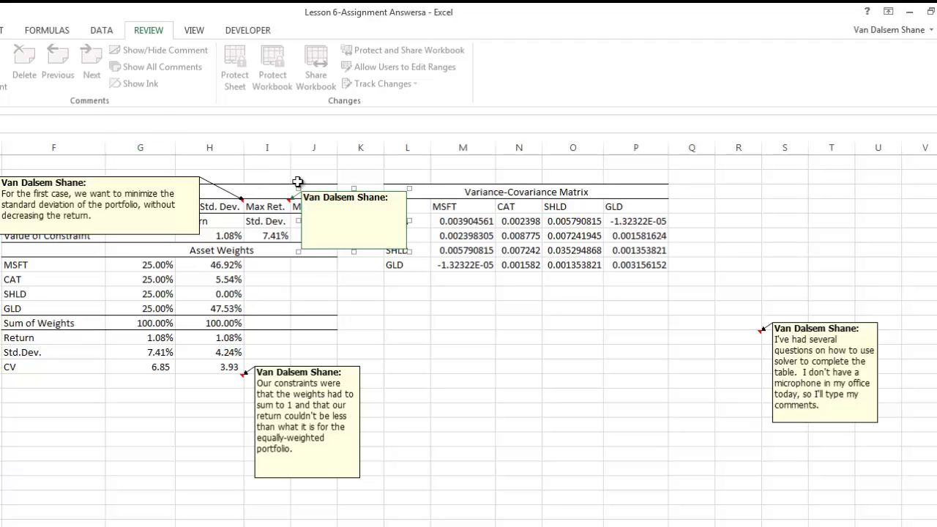
type("For the")
type(" S")
key("BackSpace")
key("BackSpace")
type("se")
type("cn")
key("BackSpace")
key("BackSpace")
type("cond")
type("ase")
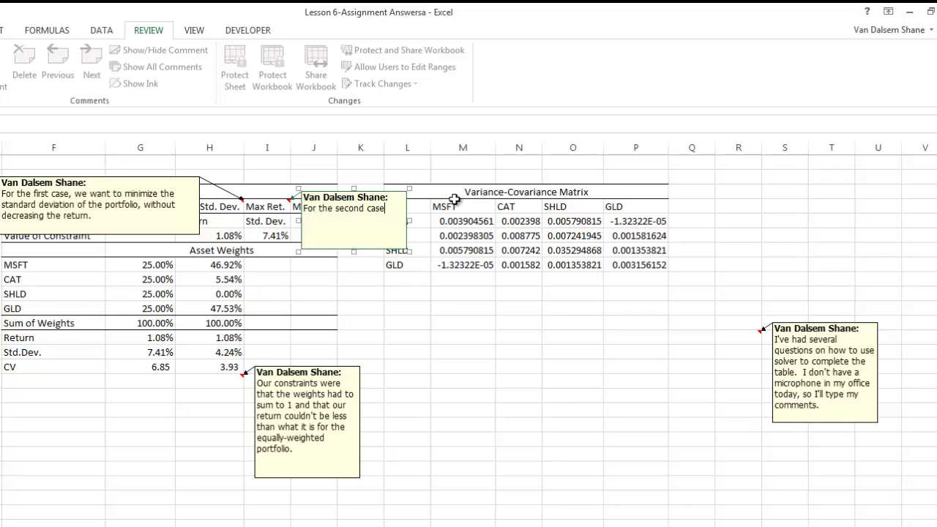
type(", w")
type("e want t")
type("o ma")
type("ximiz")
type("the return ")
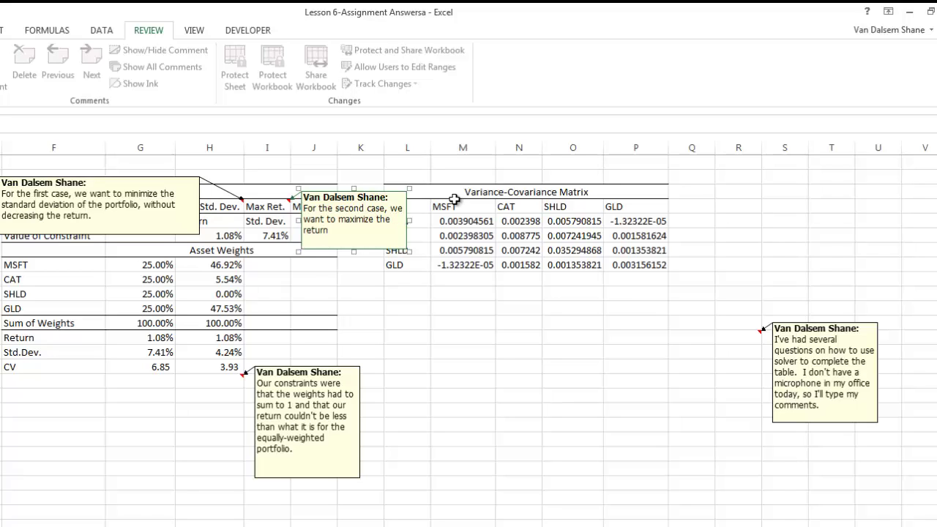
type(" without ")
type("making the ")
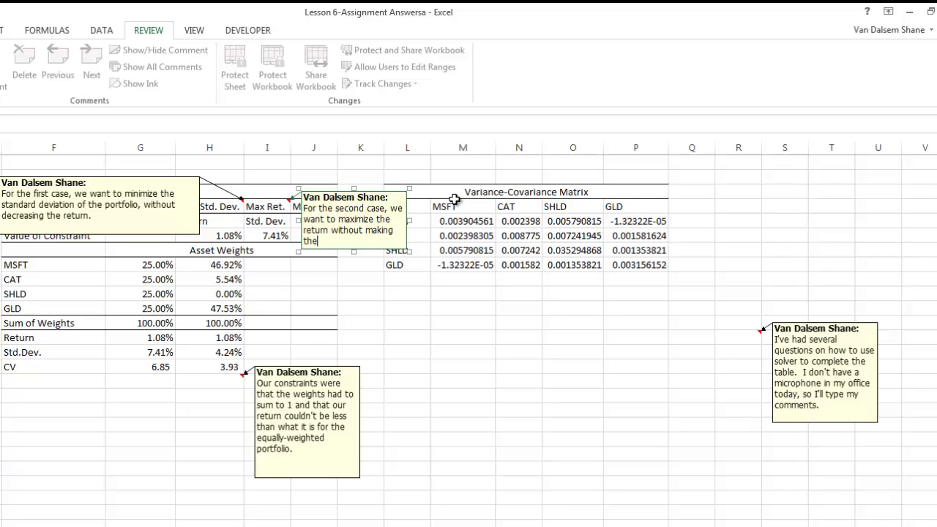
type("portolio m")
type("ore ")
type("ris")
key("BackSpace")
key("BackSpace")
key("BackSpace")
key("BackSpace")
key("BackSpace")
key("BackSpace")
key("BackSpace")
key("BackSpace")
key("BackSpace")
key("BackSpace")
key("BackSpace")
type("incr")
type("easing the risk")
type(" of the por")
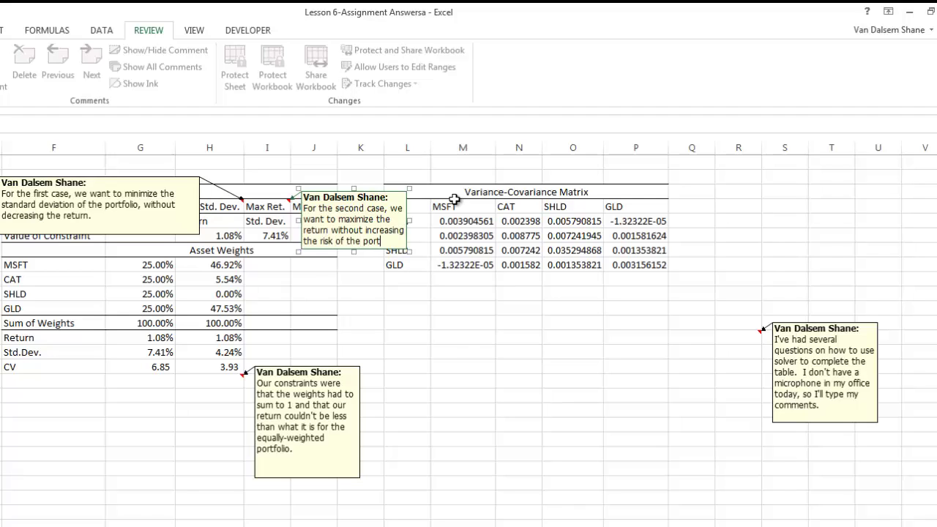
type("folio.")
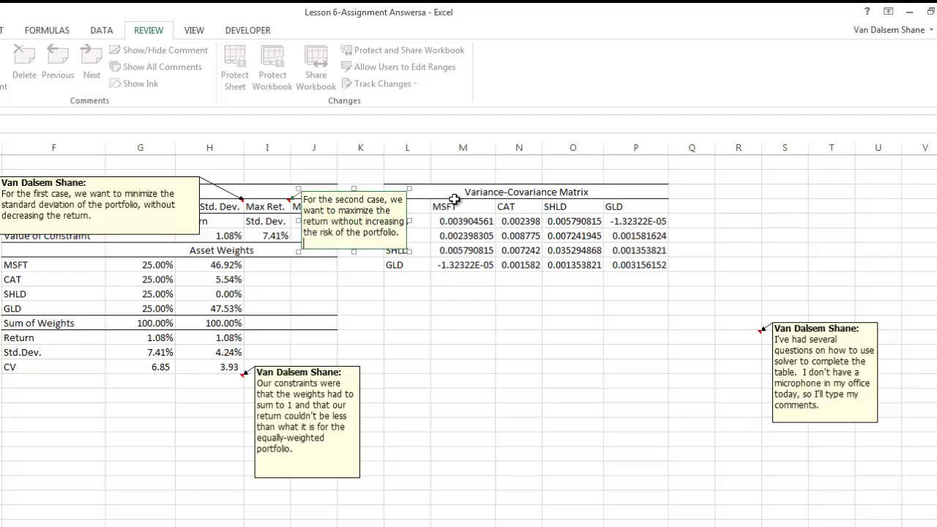
key("Return")
key("Return")
Add a Max Ret. comment paragraph: maximize return, with weights summing to 1 as a constraint
type("Our ")
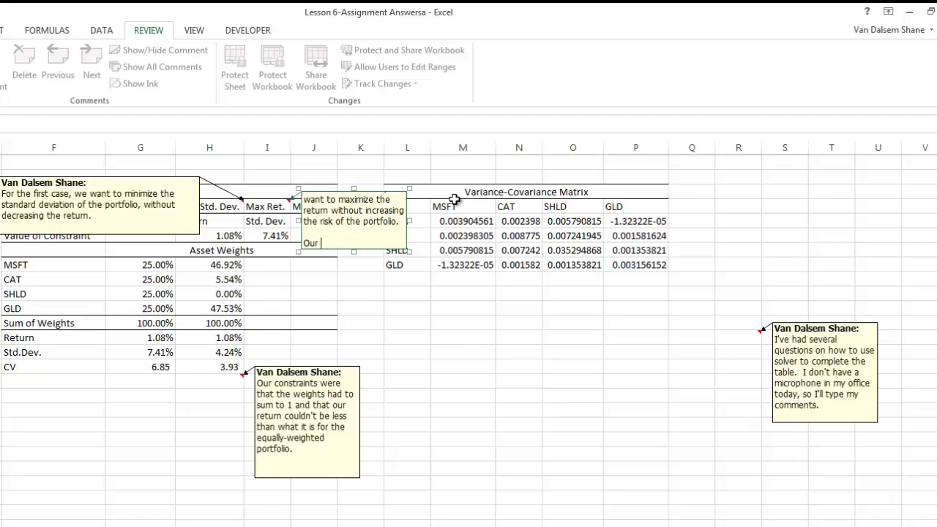
type("con")
key("BackSpace")
key("BackSpace")
key("BackSpace")
type("o")
type("bjective is")
type(" to ma")
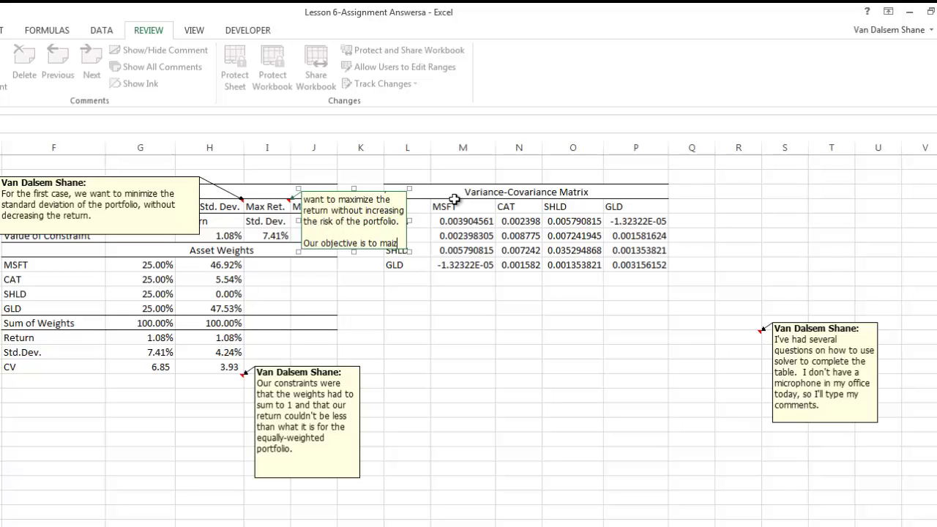
type("ximize")
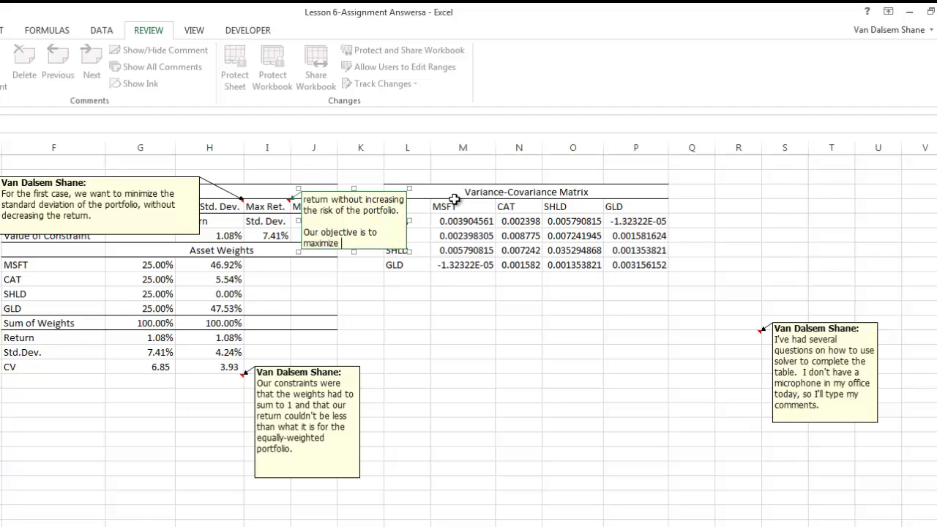
type("the return and")
type(" ourconstr")
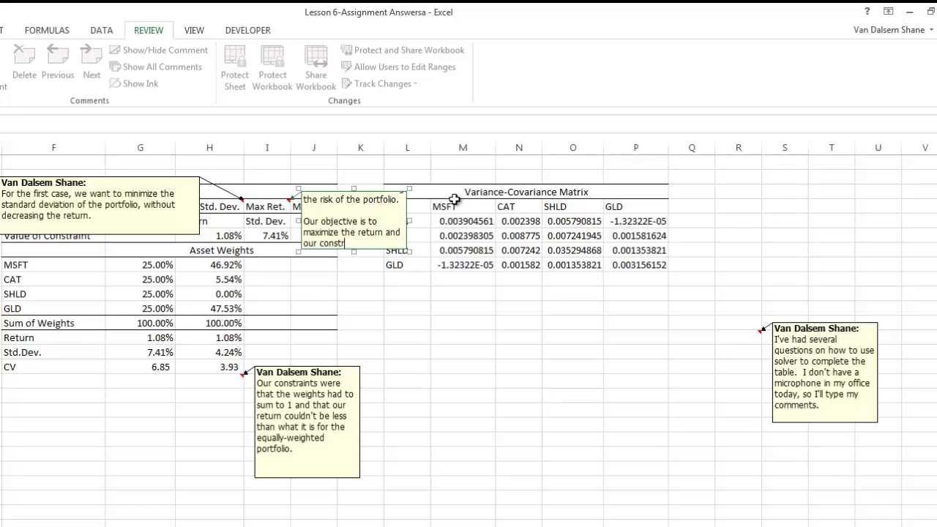
type("ints ")
type("are: 1)")
type(" to")
type(" make su")
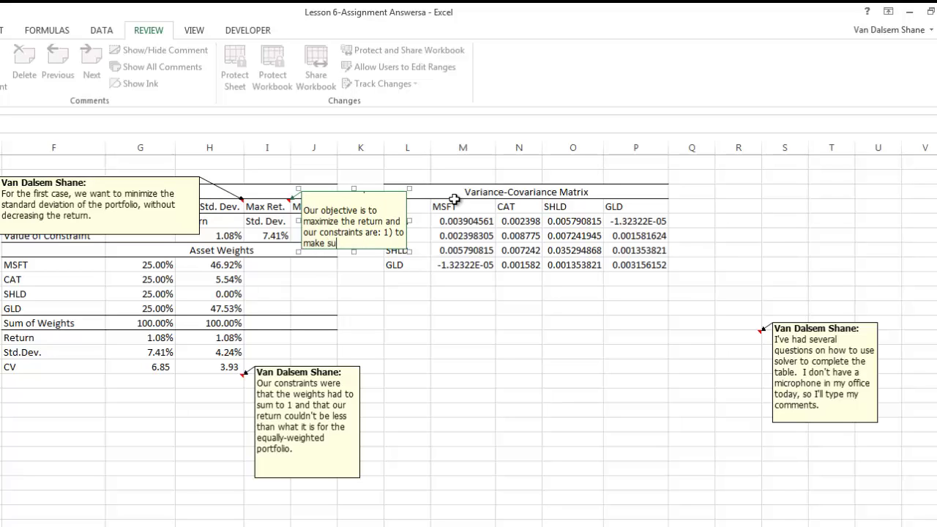
type("re that the ")
type("asset")
type(" wes")
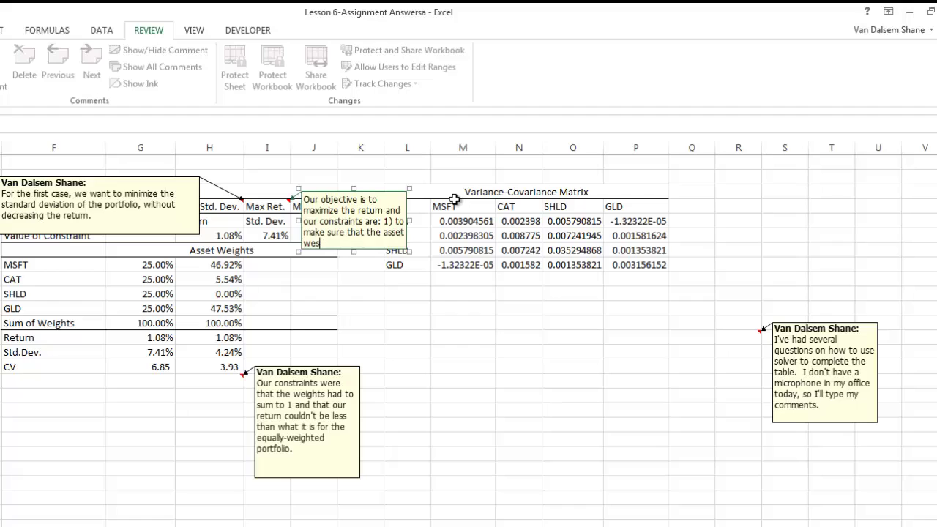
type("ights su")
type("m to 1")
type(", and ")
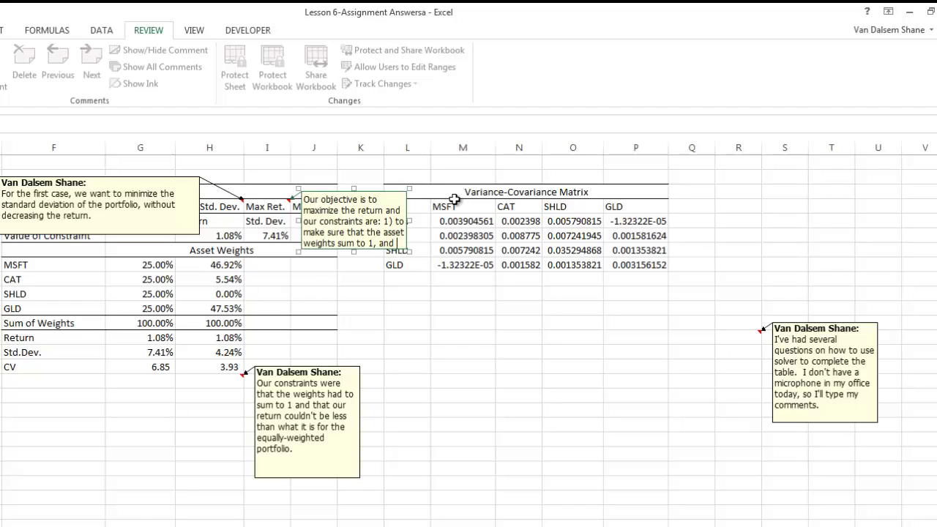
type(") that the ")
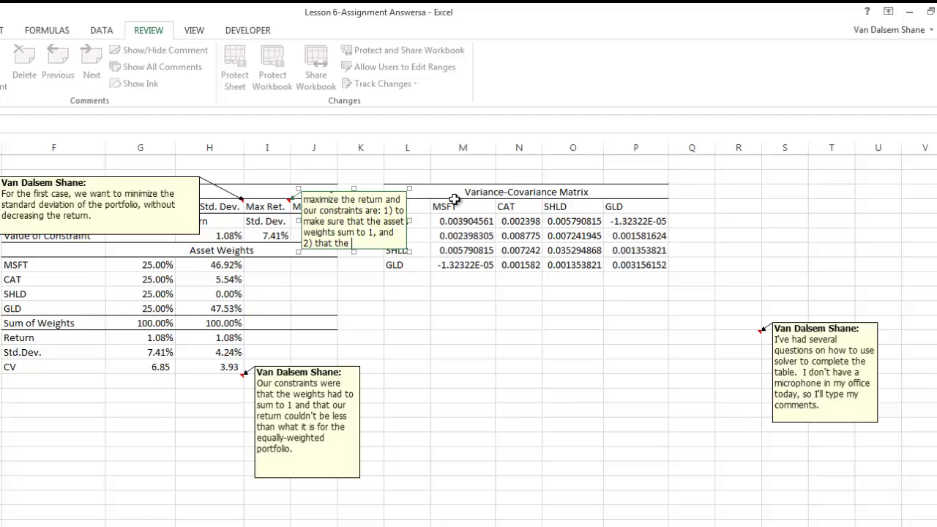
type("standar")
type(" de")
type("viation does")
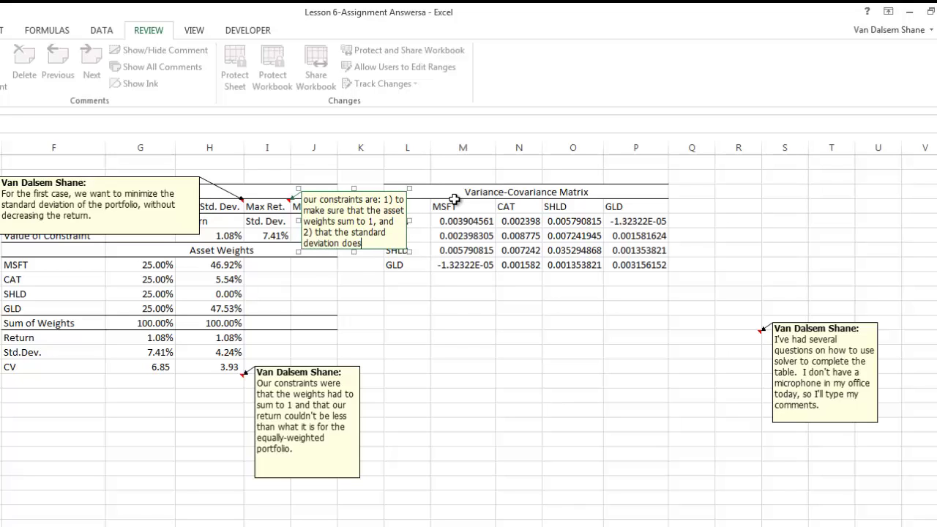
type("rease")
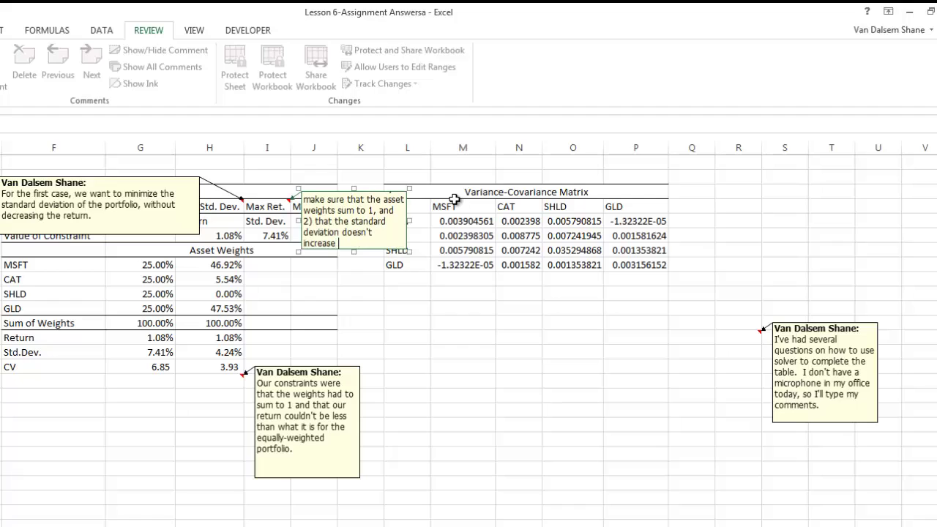
type(" from")
type("the")
type(" amount for the")
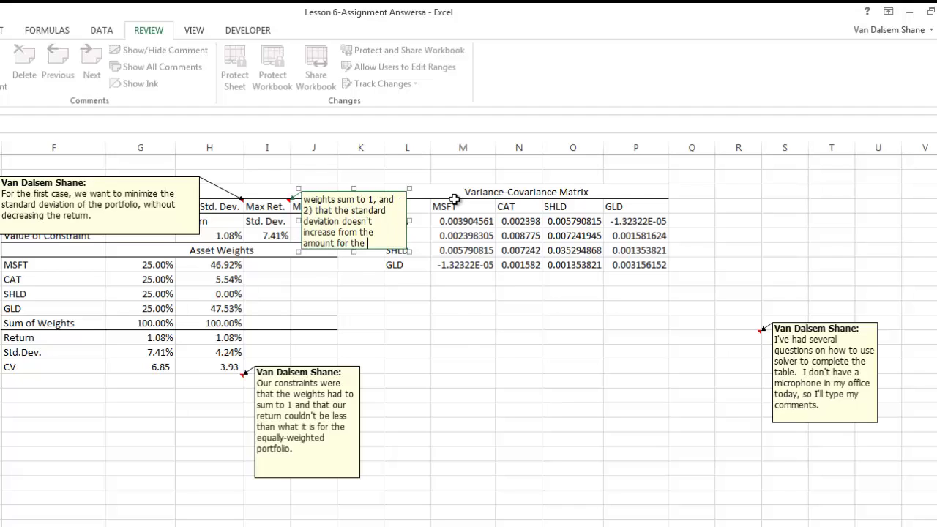
type(" equal")
type("weigh")
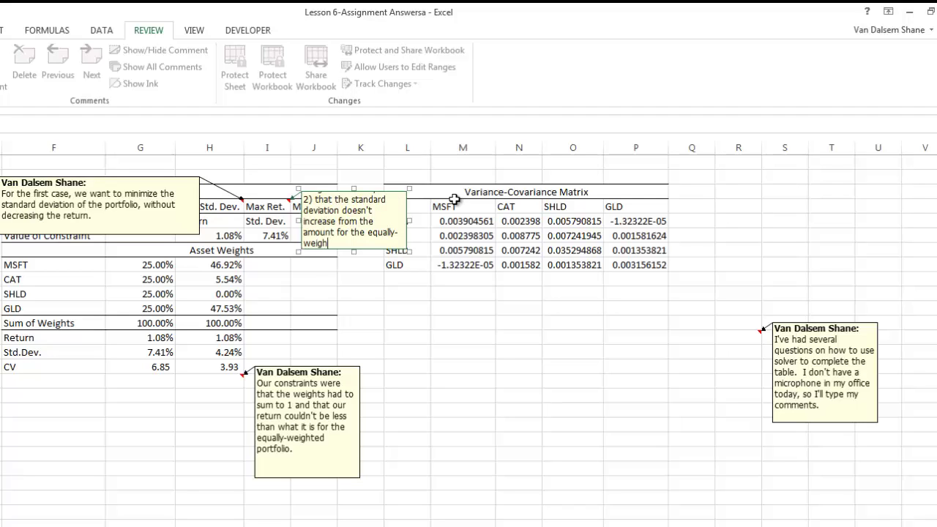
type("ted portfolio.")
Copy the Min. Std. Dev. block into the Max Ret. column, then open Solver and reset it
left_click(272, 211)
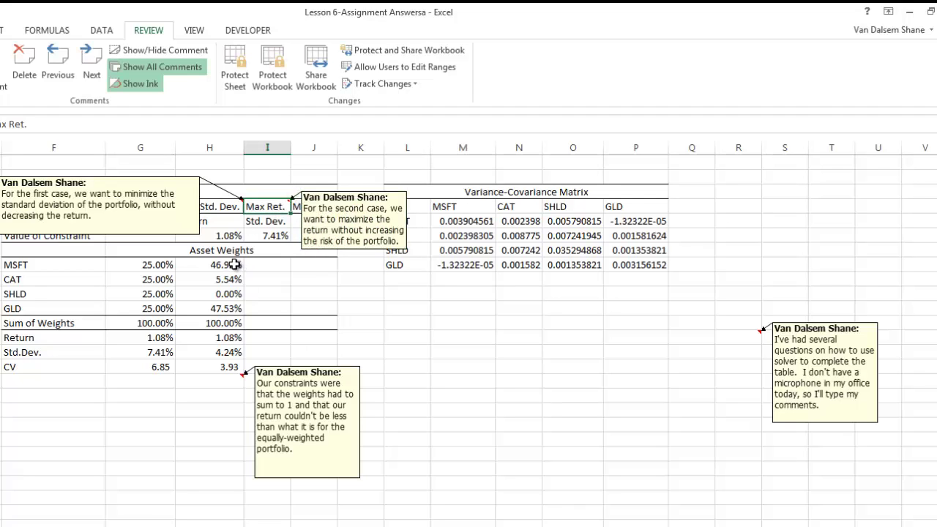
mouse_move(242, 264)
left_mouse_down()
mouse_move(245, 370)
mouse_move(278, 369)
left_mouse_up()
left_click(271, 279)
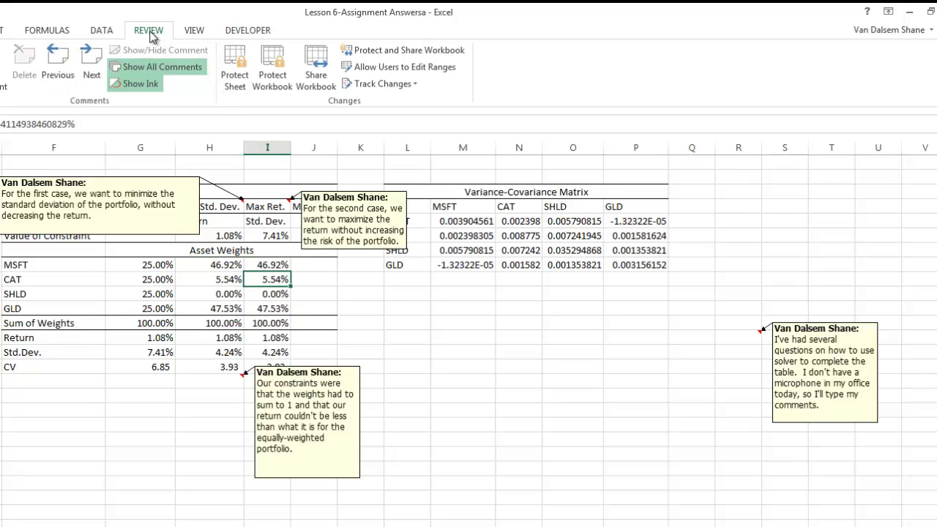
left_click(121, 33)
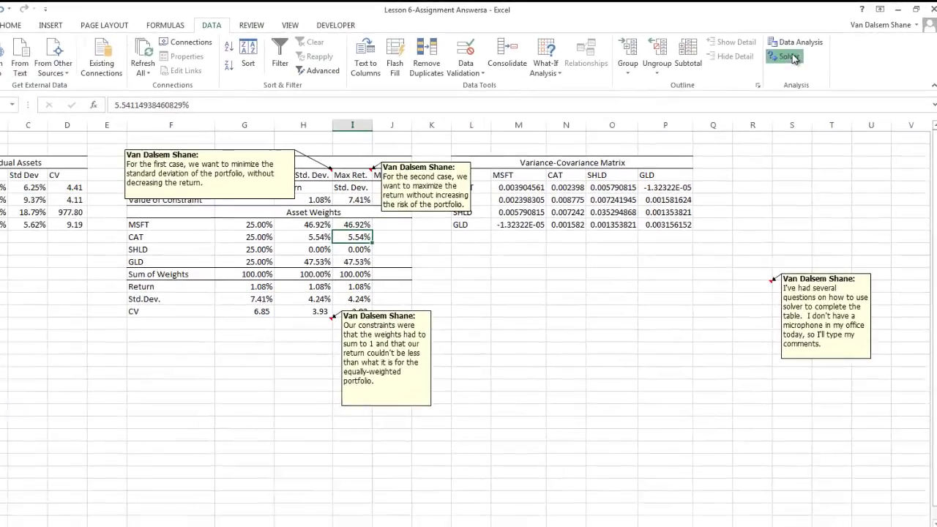
left_click(776, 67)
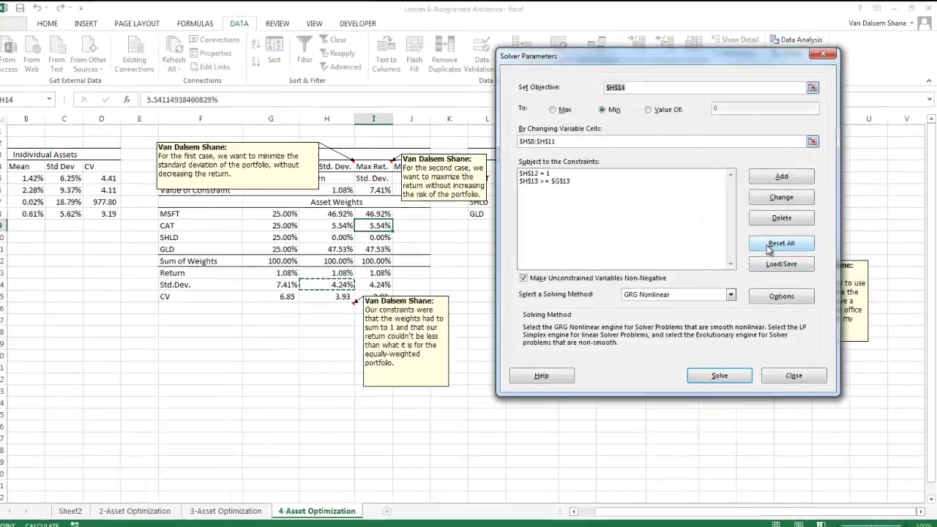
left_click(769, 249)
left_click(476, 315)
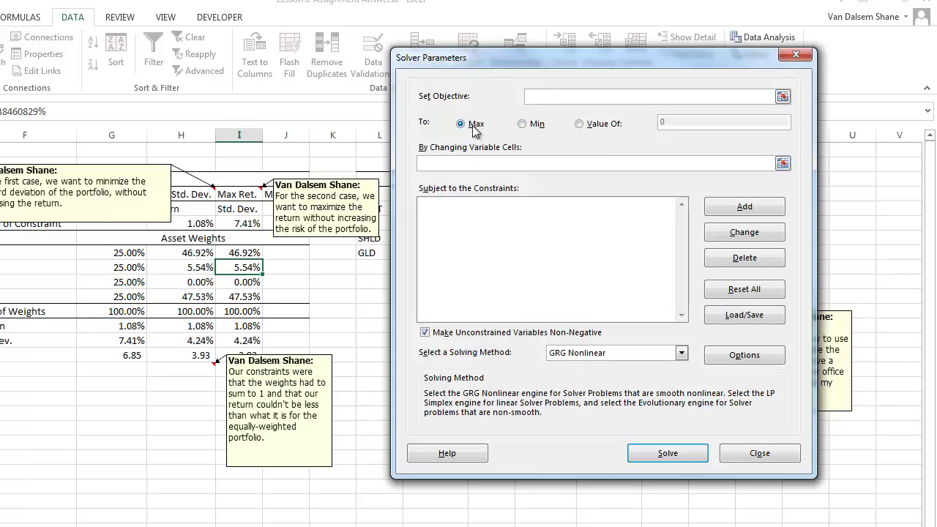
Set Solver to maximize return I13 by changing weights I8:I11
left_click(536, 95)
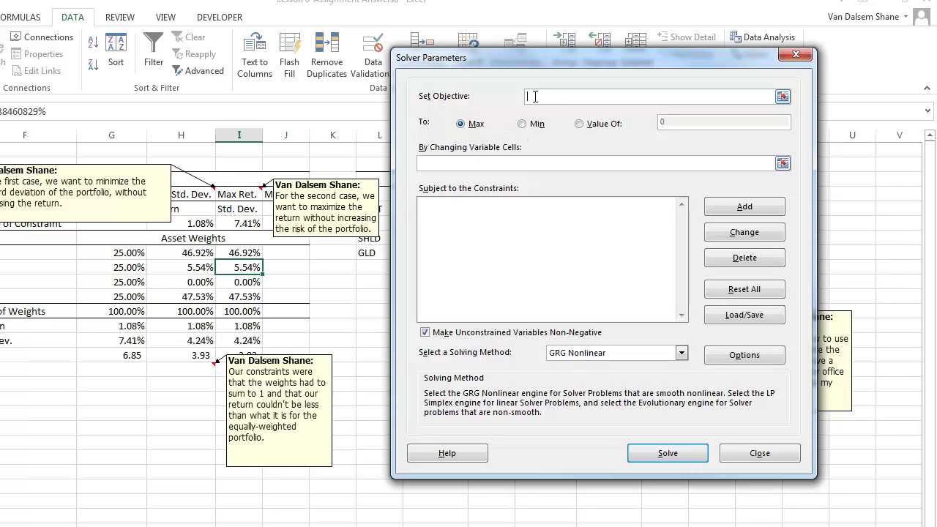
left_click(247, 326)
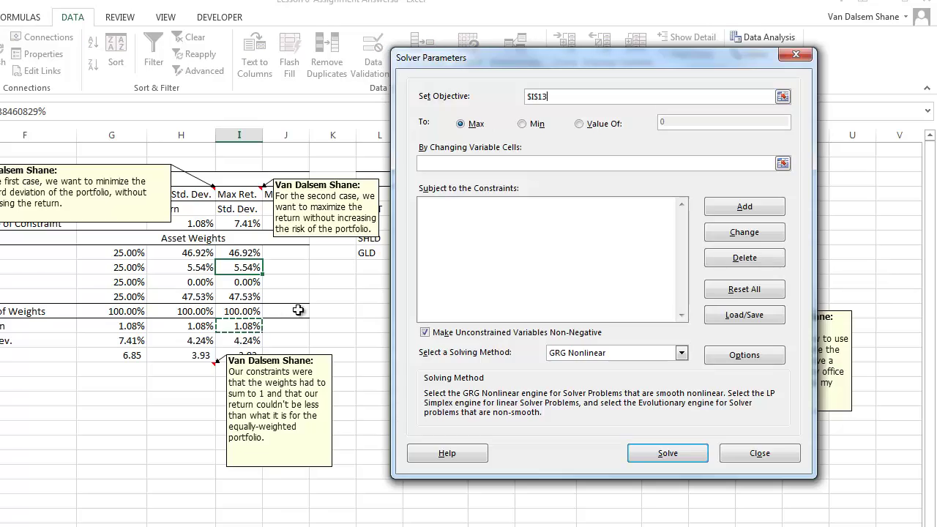
left_click(440, 163)
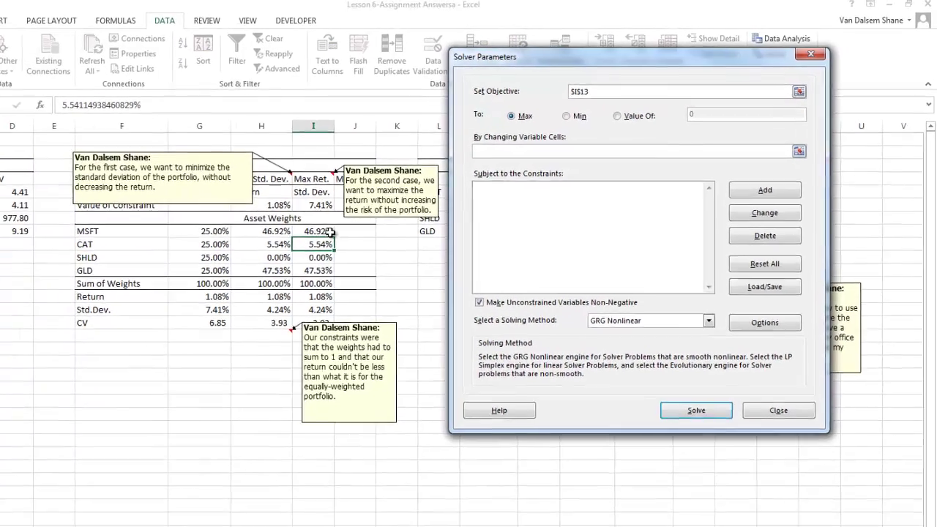
left_click_drag(330, 232, 322, 270)
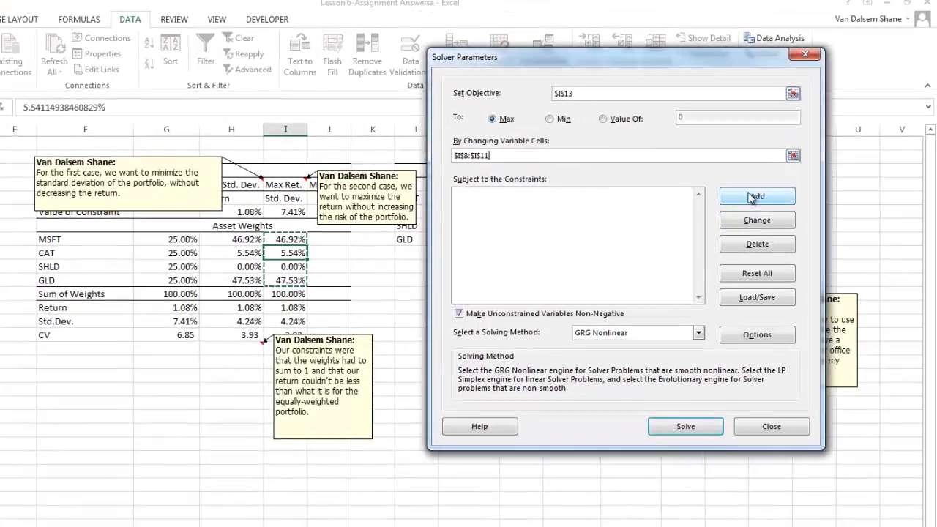
Add the constraint I12 = 1 so the Max Ret. weights sum to one
left_click(755, 197)
left_click(296, 311)
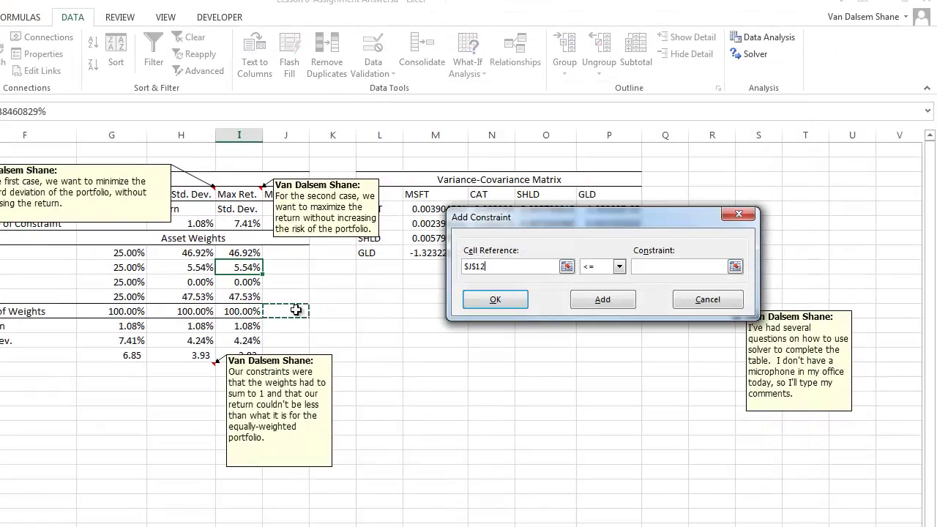
left_click(250, 308)
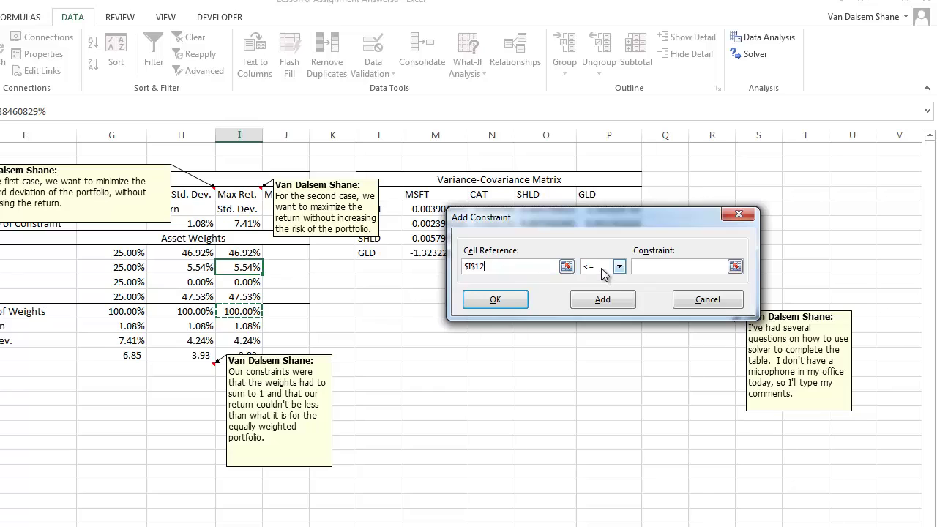
left_click(606, 268)
left_click(607, 289)
left_click(650, 268)
left_click(584, 300)
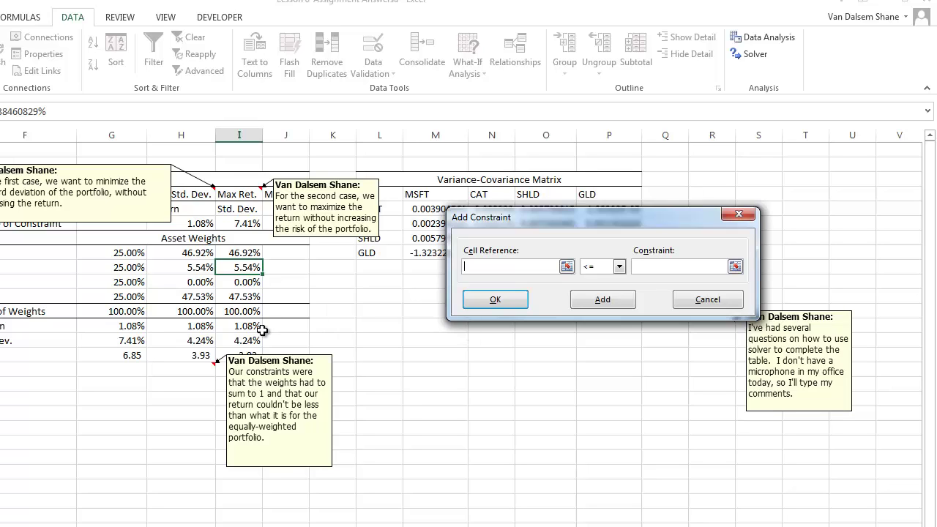
Cap I14 at I6 and solve, reaching 2.00% return at 7.41% Std.Dev
left_click(251, 340)
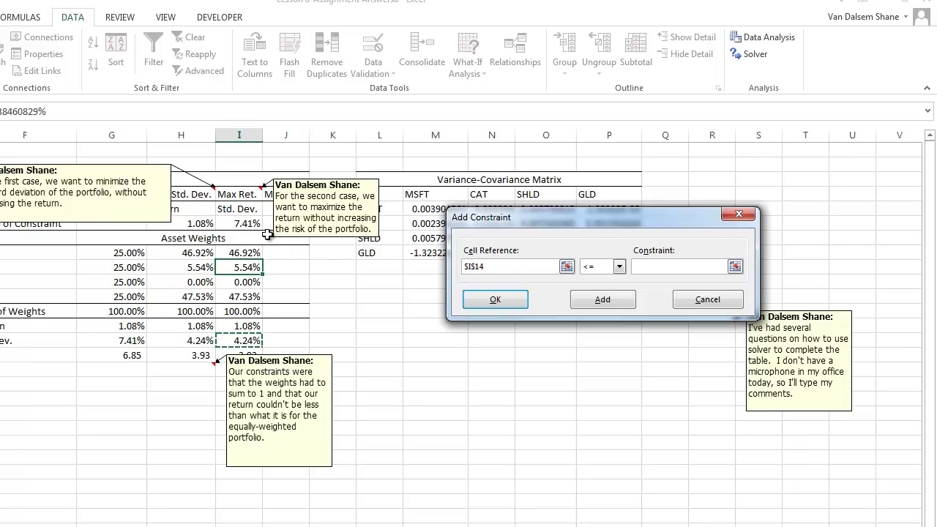
left_click(647, 265)
left_click(255, 225)
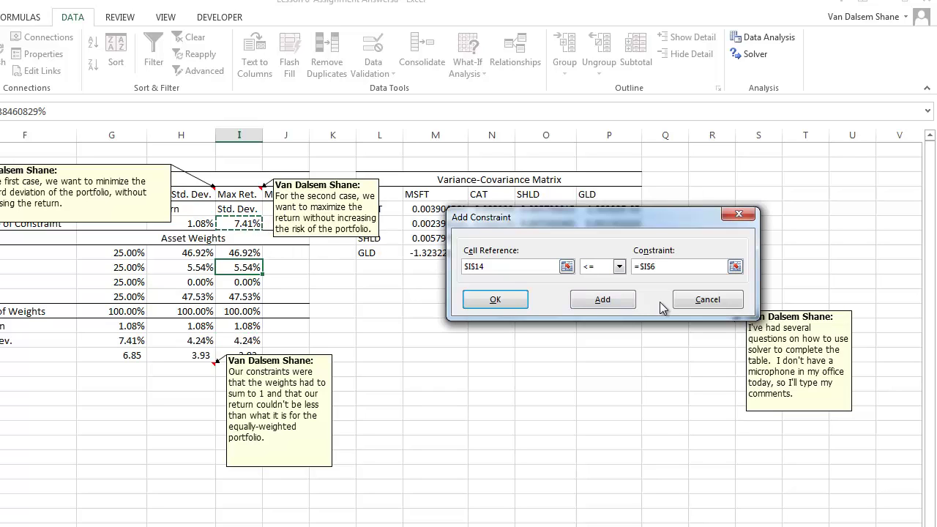
left_click(513, 301)
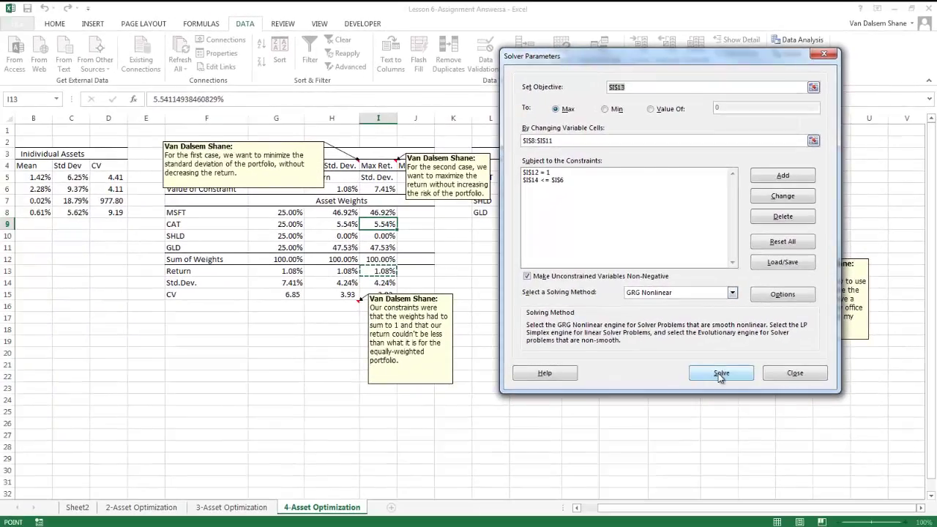
left_click(682, 432)
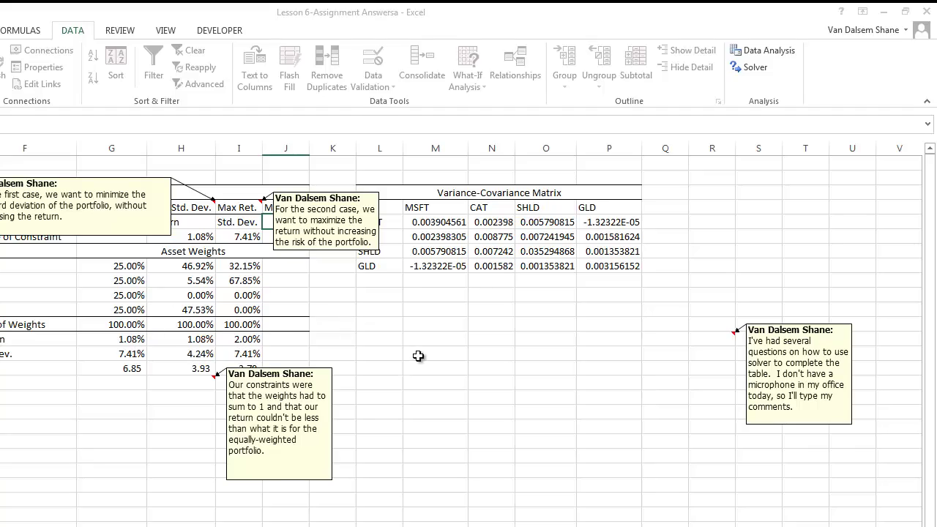
Finish editing the second-case comment
left_click(332, 324)
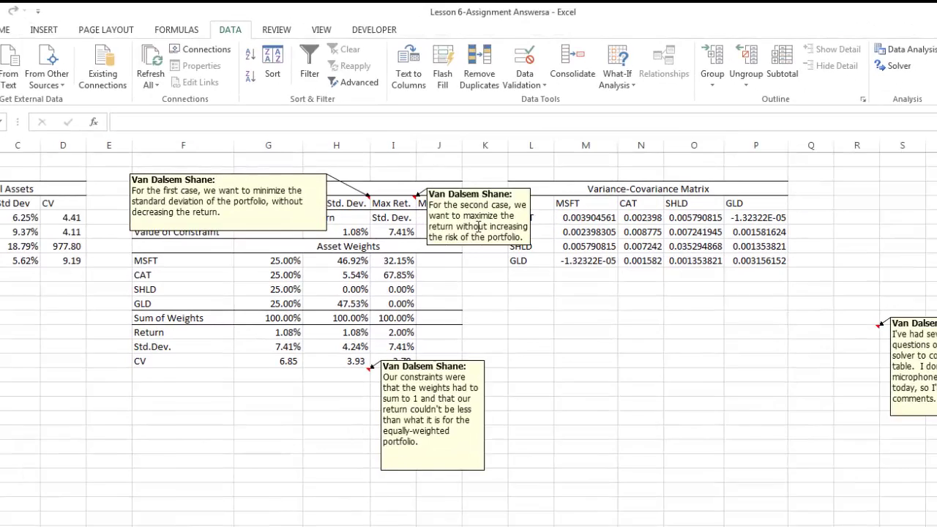
left_click(450, 176)
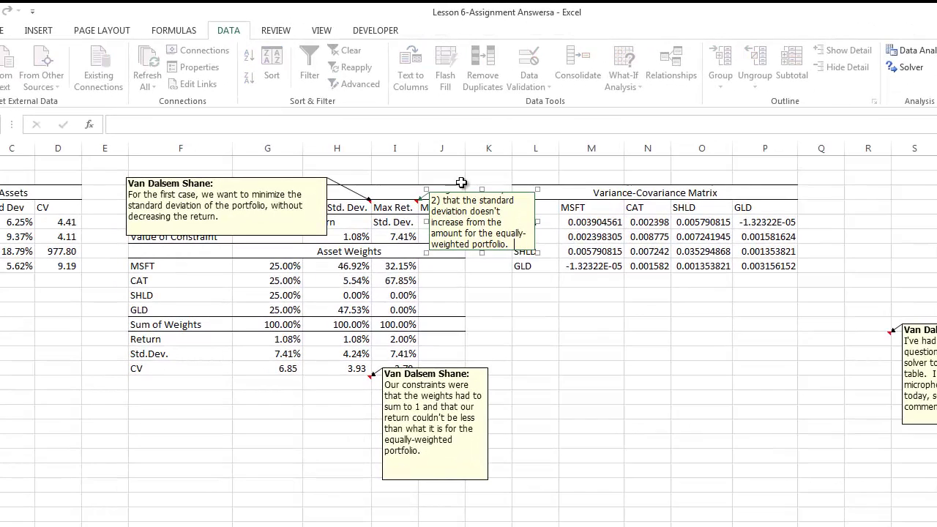
scroll(467, 194, "up", 1)
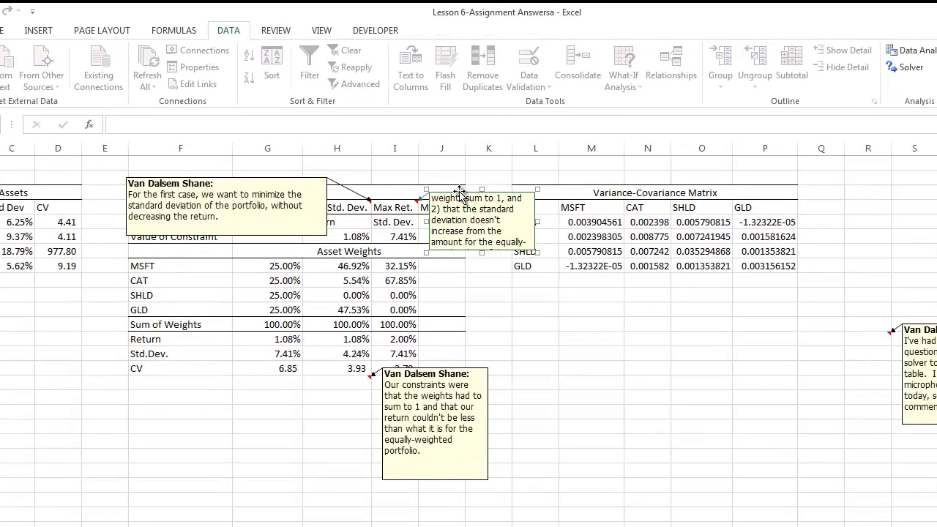
scroll(467, 194, "up", 2)
left_click(518, 274)
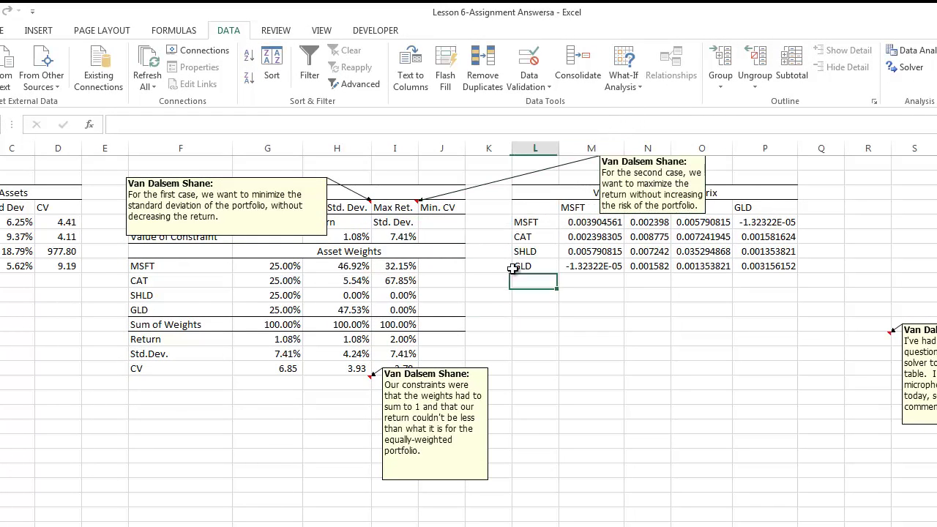
Move the constraints comment box down below the table
left_click(444, 209)
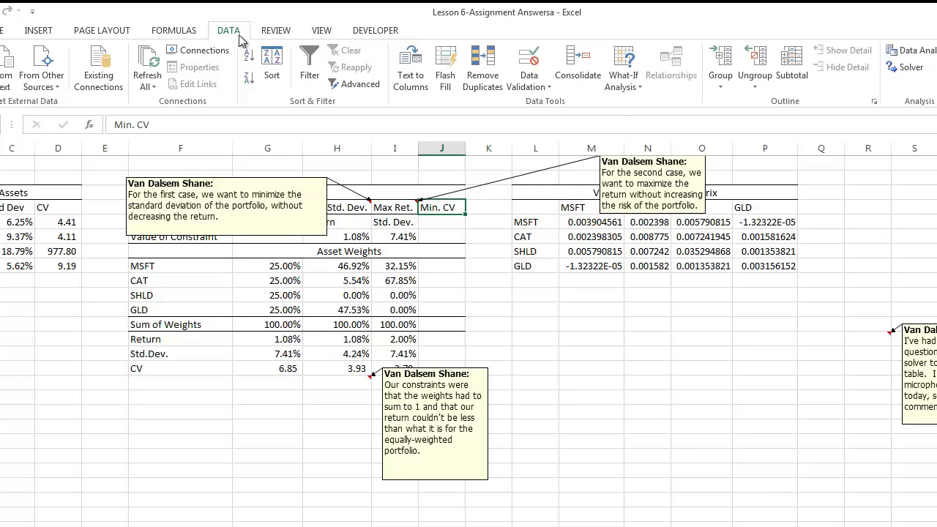
left_click(403, 266)
left_click_drag(395, 236, 408, 342)
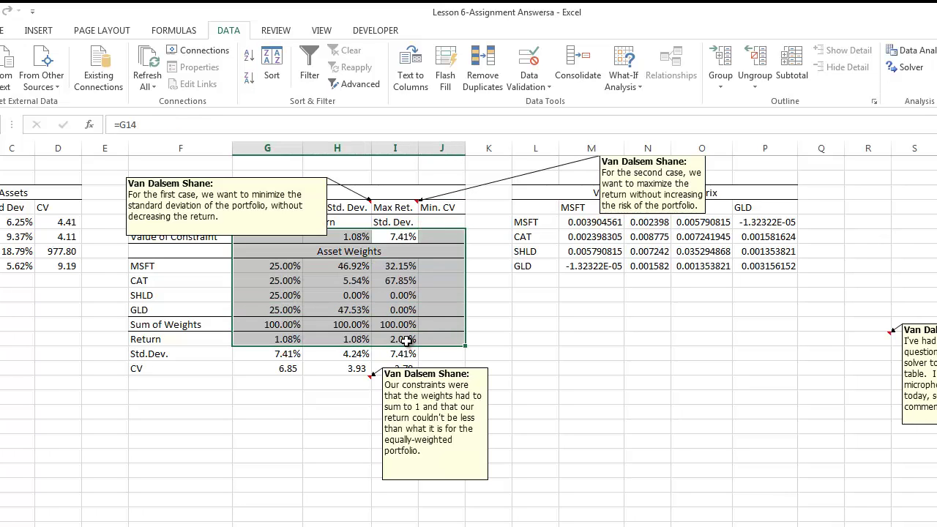
left_click(441, 325)
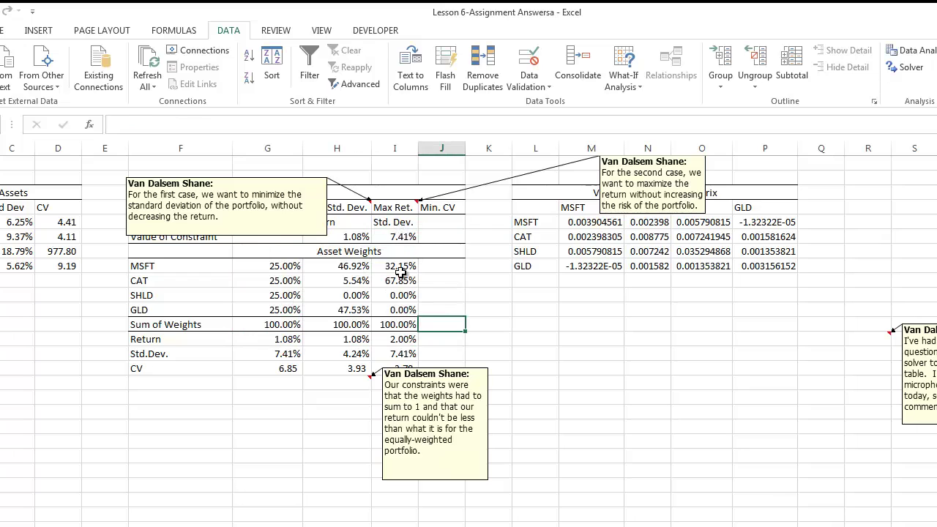
left_click_drag(402, 267, 406, 369)
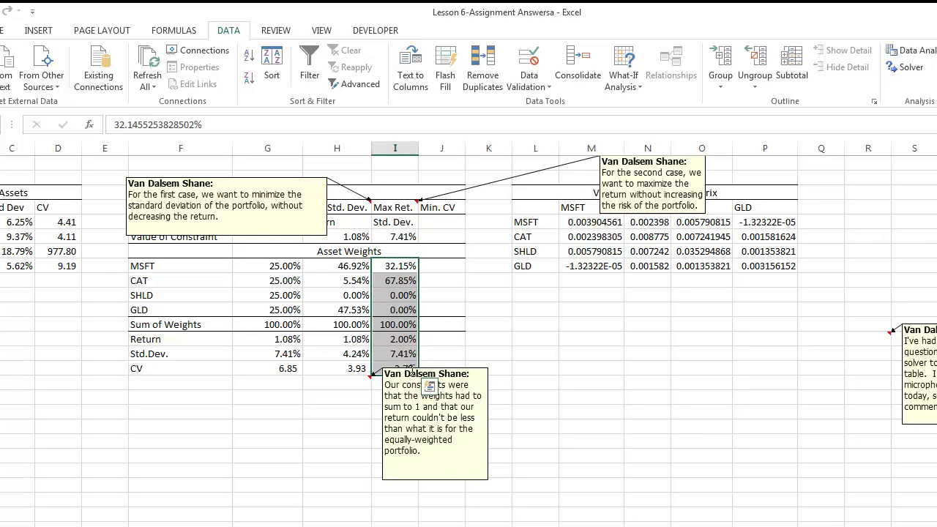
left_click(452, 402)
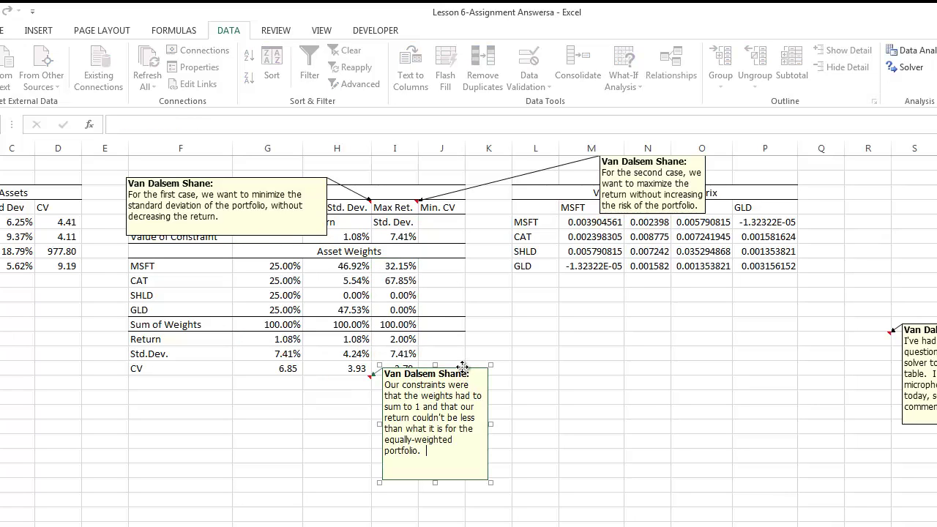
left_click_drag(463, 366, 294, 386)
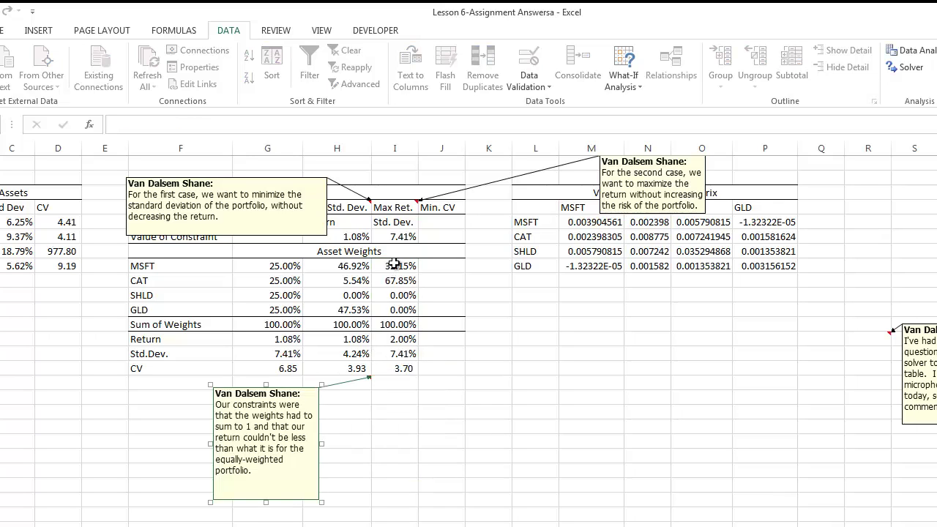
Copy the Max Ret. results I8:I15 into the Min. CV column J
mouse_move(396, 267)
left_mouse_down()
mouse_move(405, 368)
mouse_move(461, 372)
left_mouse_up()
left_click(509, 325)
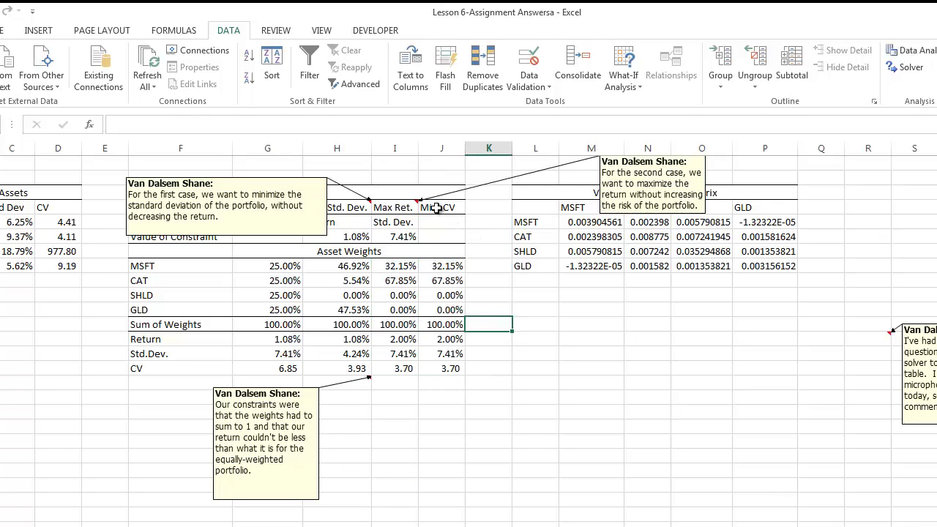
left_click(440, 208)
left_click(46, 34)
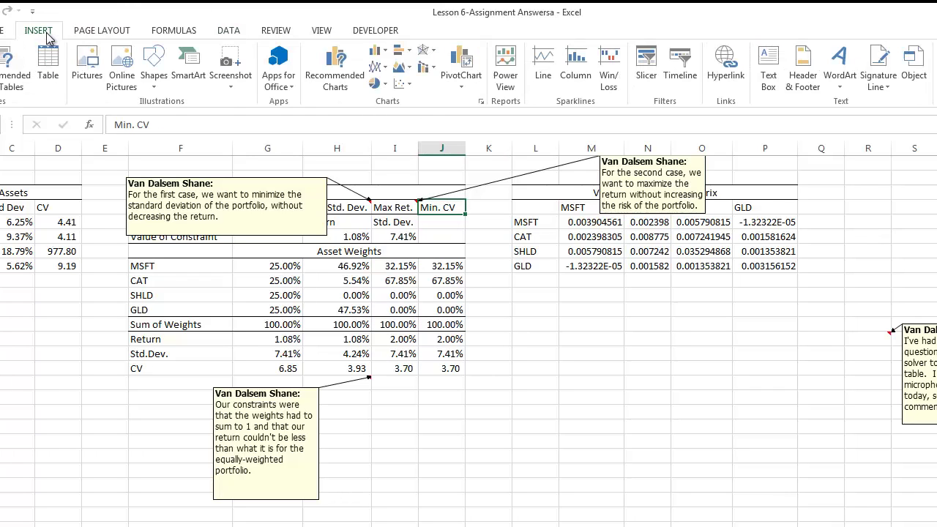
Comment on the Min. CV header: the last case minimizes CV, weights summing to 1
left_click(272, 35)
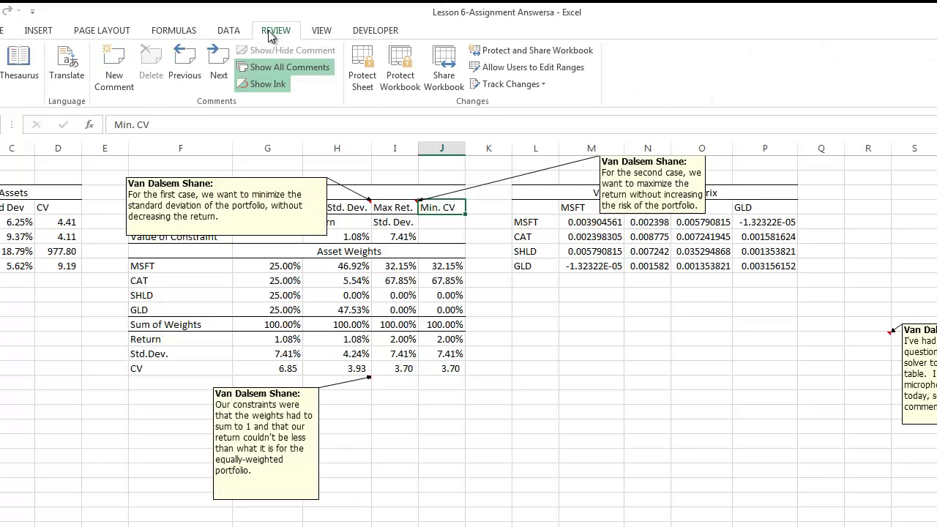
left_click(114, 70)
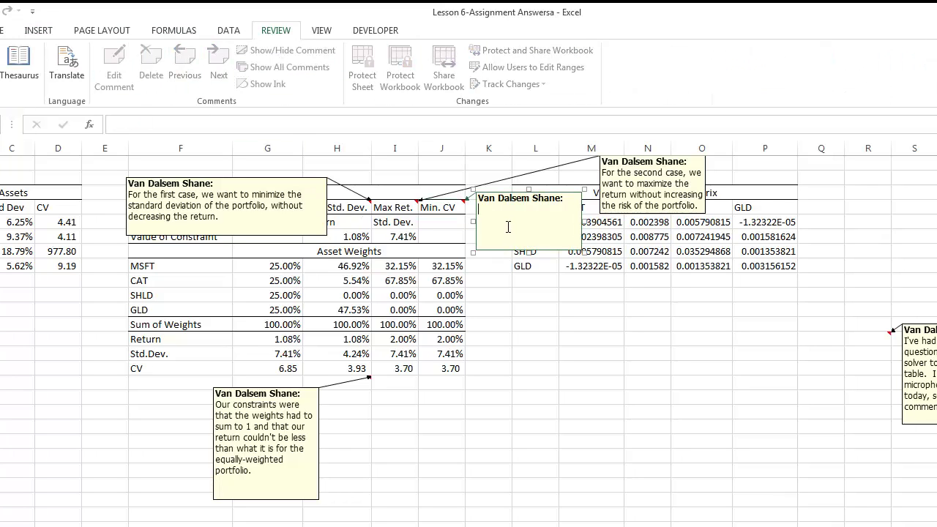
type("Forour last case, we just")
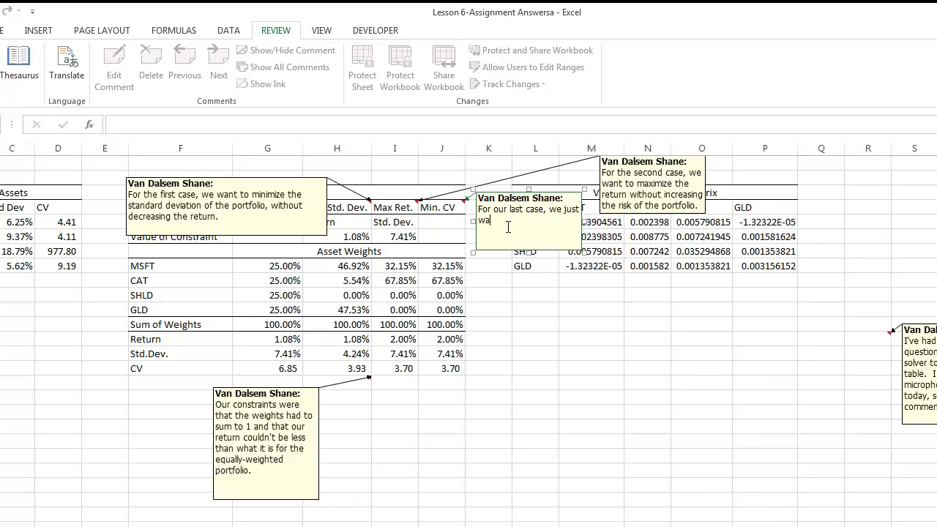
type("nt to m")
type("fficen")
type(" of ")
type("  OUr")
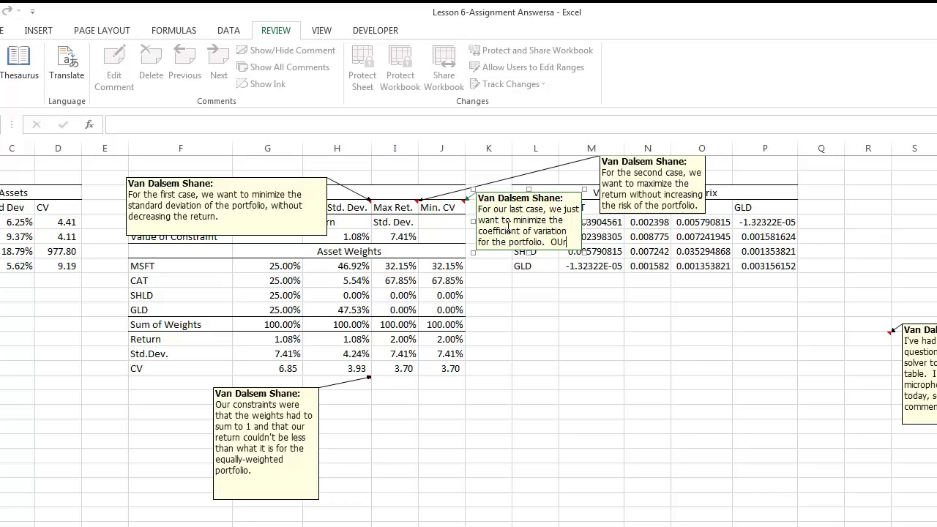
type("only constra")
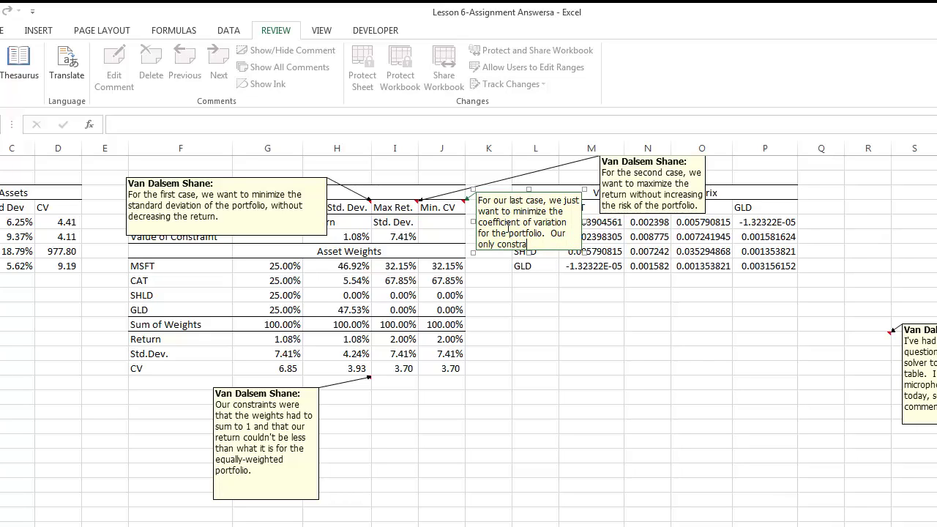
type("in")
type("the sum of")
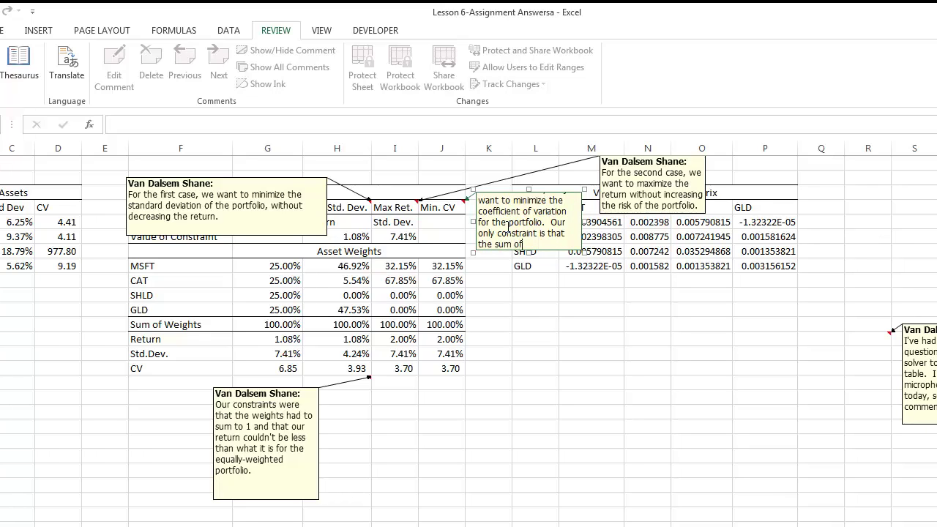
type(" have")
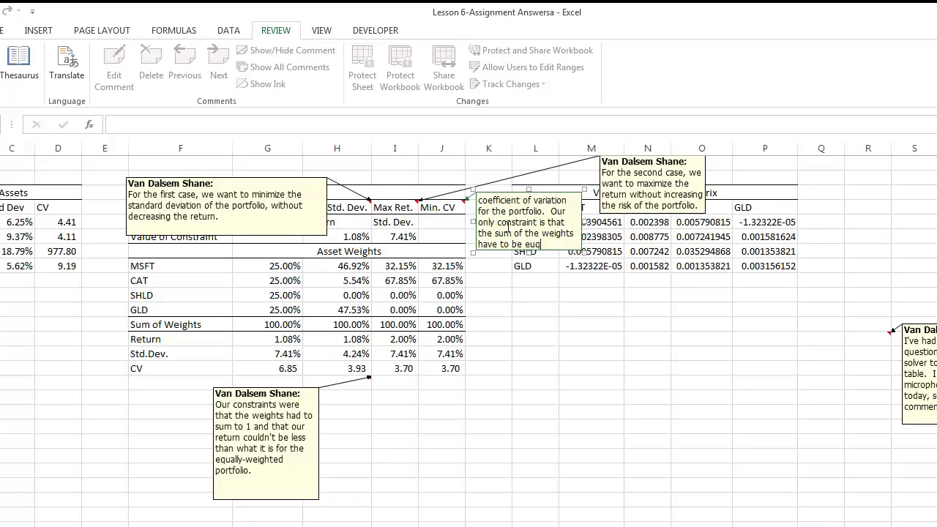
key("BackSpace")
key("BackSpace")
type("qual")
Enlarge the Min. CV comment box so its full text is visible
left_click(438, 251)
left_click(441, 238)
left_click(527, 241)
left_click_drag(528, 251, 534, 375)
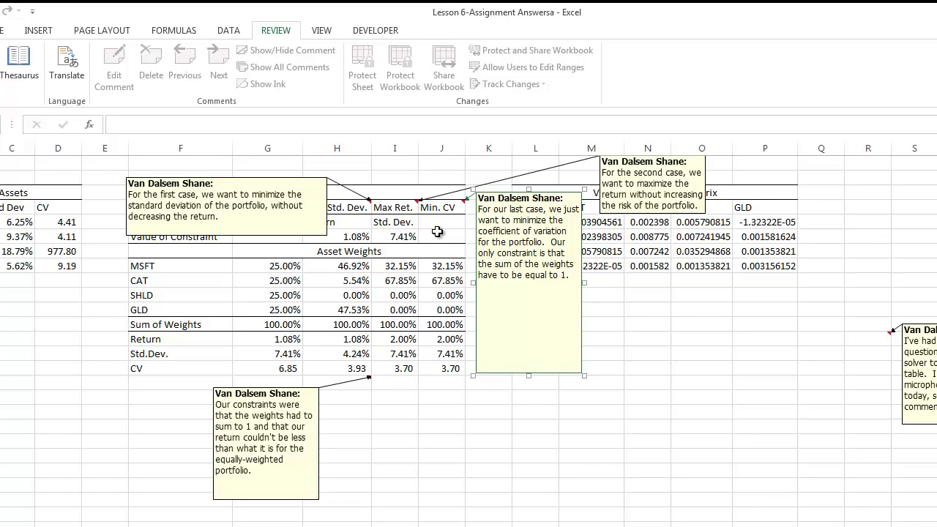
left_click(239, 31)
left_click(915, 68)
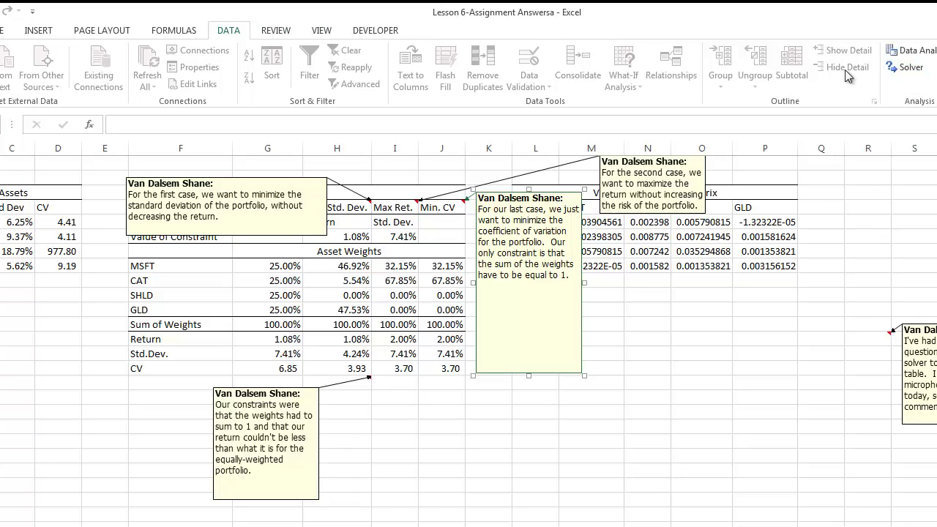
Reset Solver, set J15 as the objective to minimize, changing cells J8:J11
left_click(765, 305)
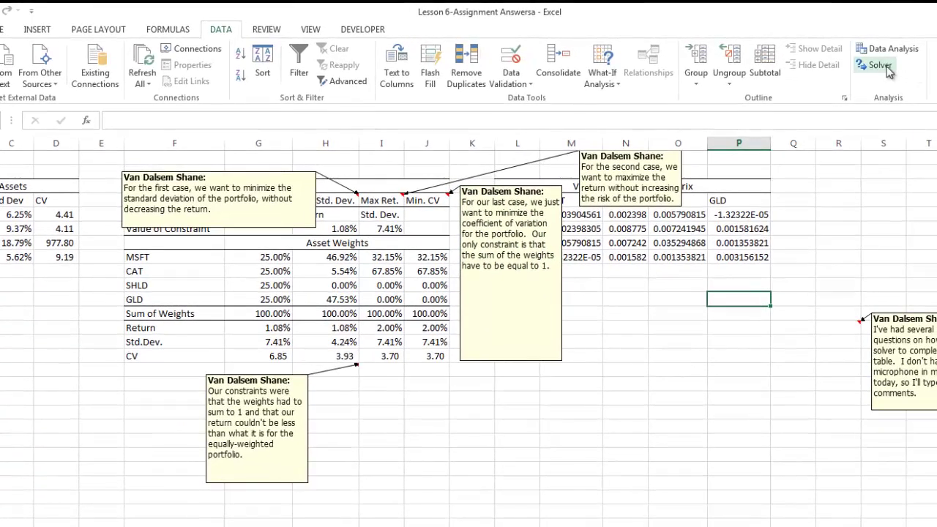
left_click(882, 66)
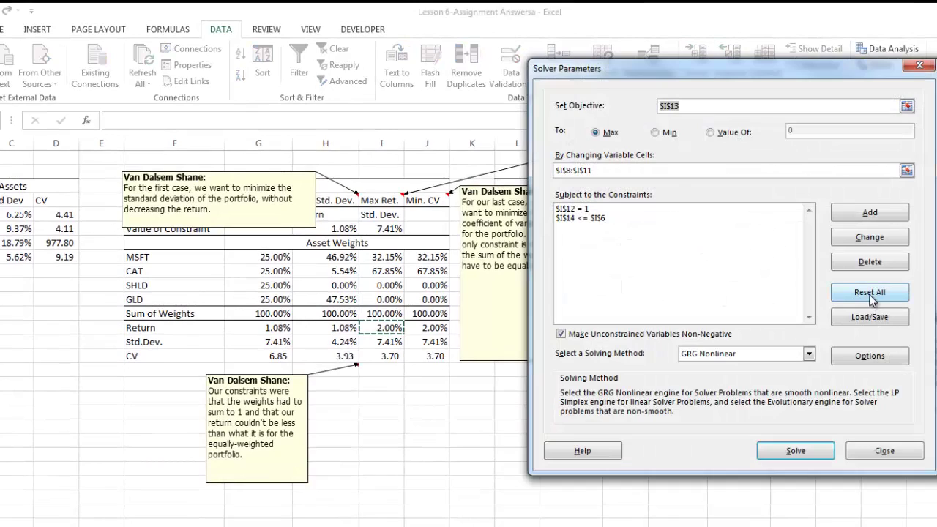
left_click(869, 292)
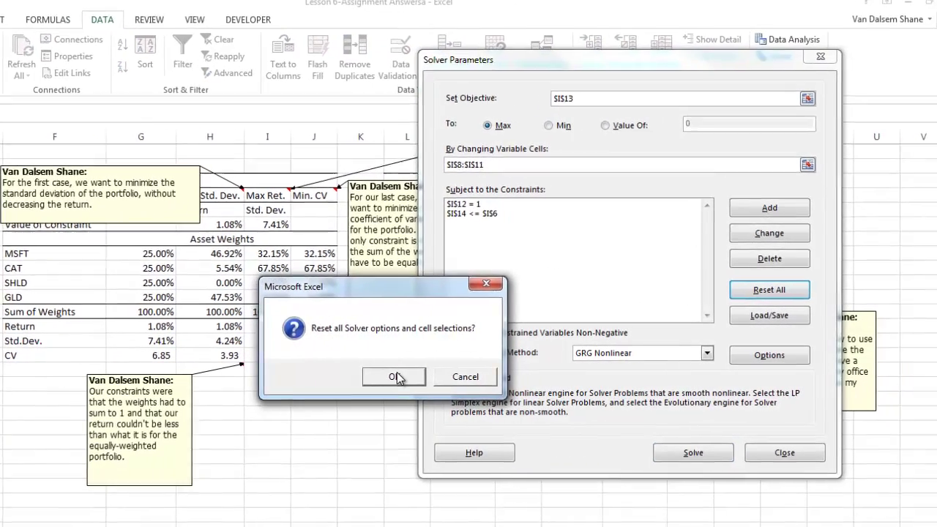
left_click(476, 377)
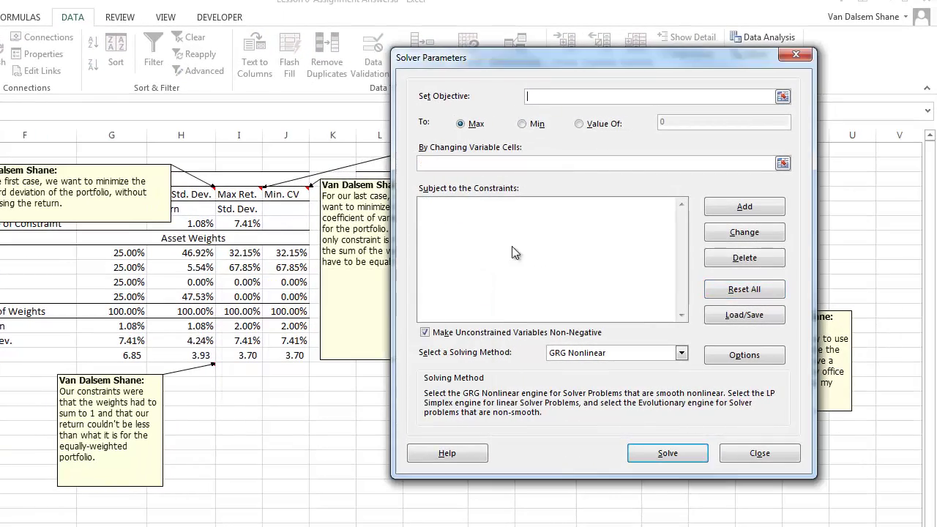
left_click(533, 124)
left_click(571, 96)
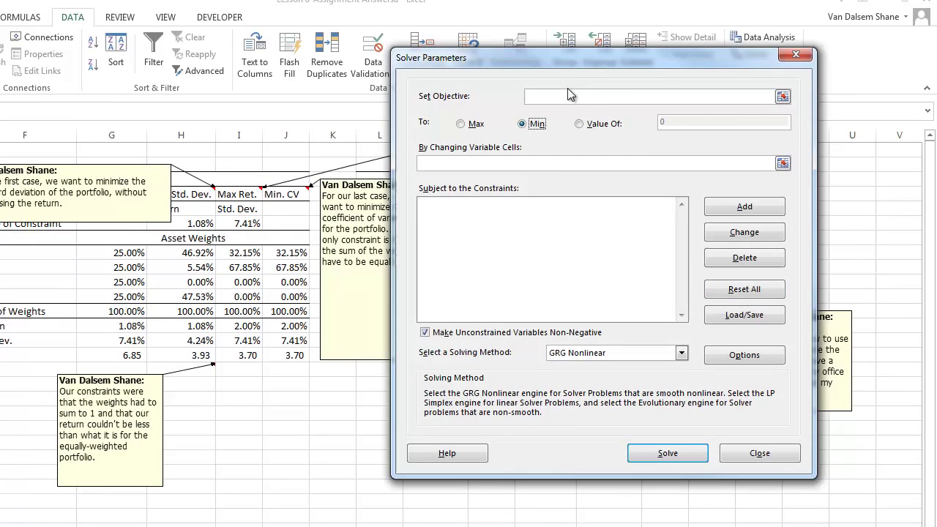
left_click(285, 355)
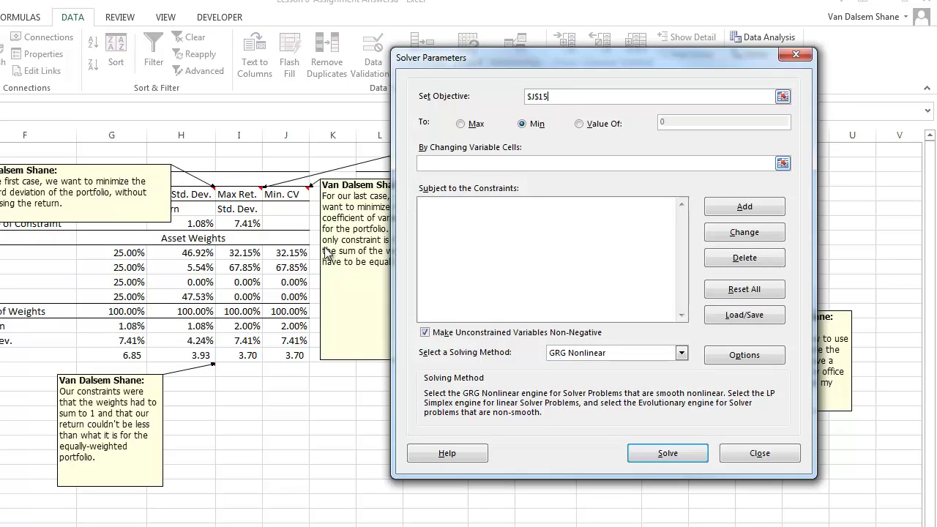
left_click_drag(285, 253, 293, 283)
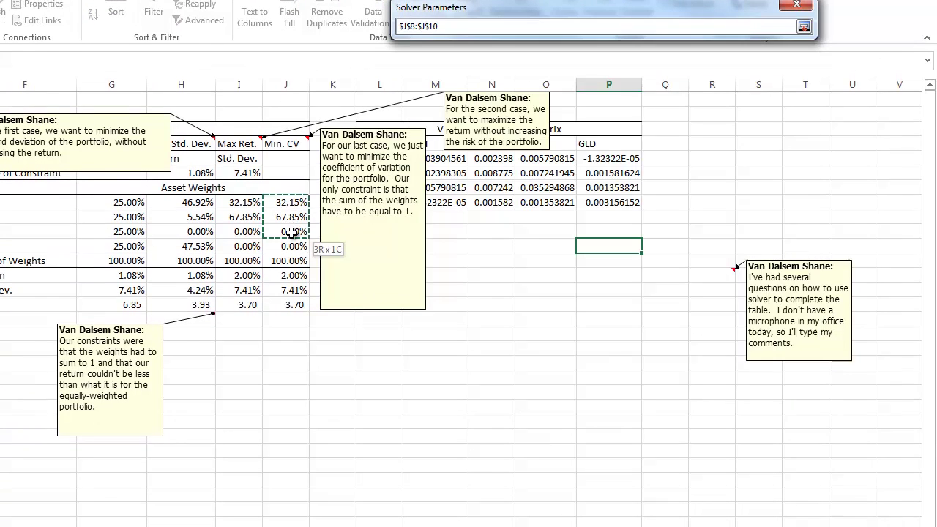
left_click_drag(292, 232, 292, 247)
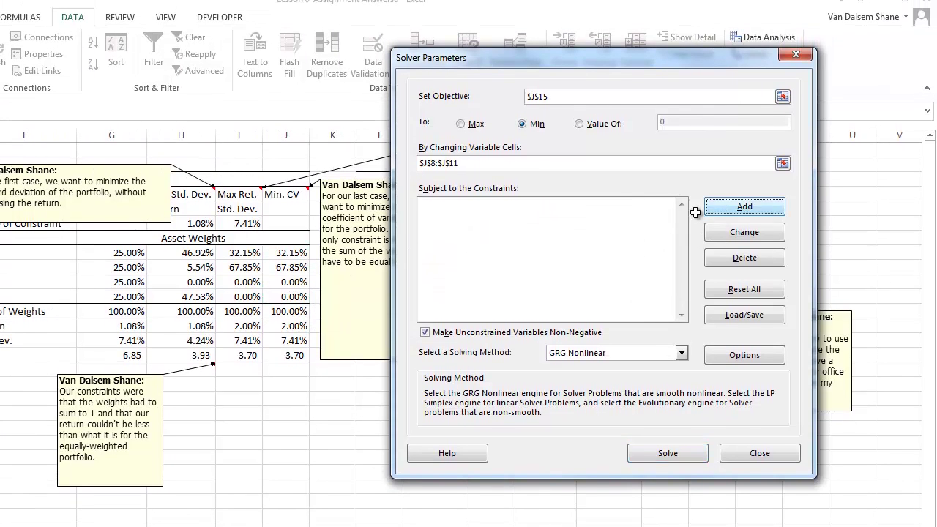
Add the constraint J12 = 1 and solve, giving CV 3.49
left_click(744, 207)
left_click(297, 313)
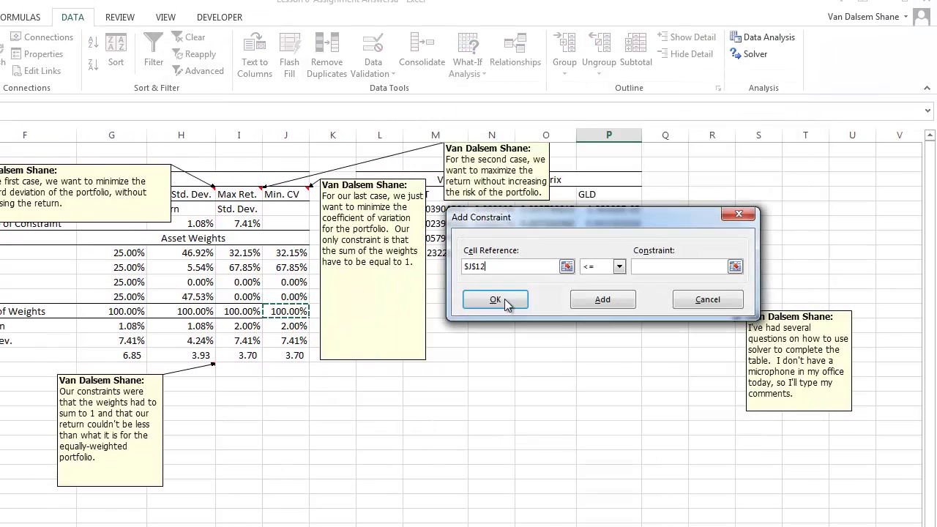
left_click(601, 268)
left_click(597, 287)
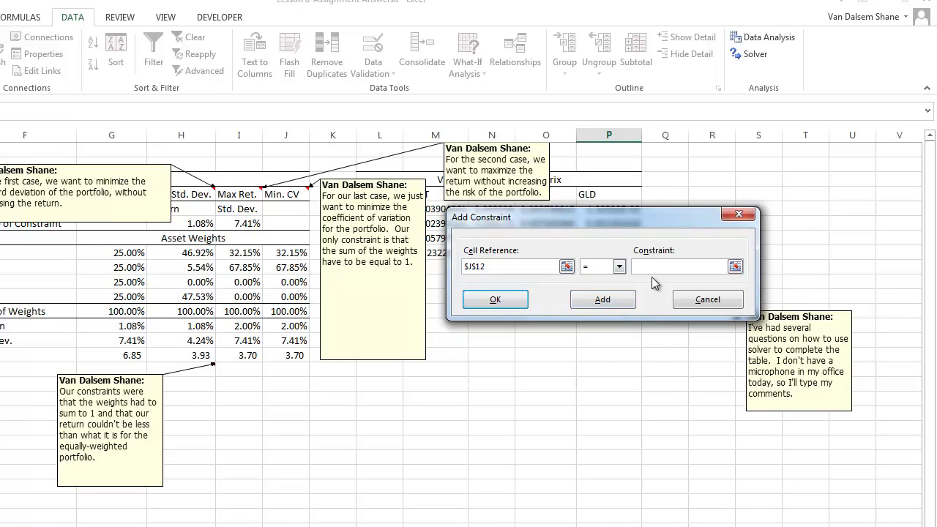
type("1")
left_click(511, 300)
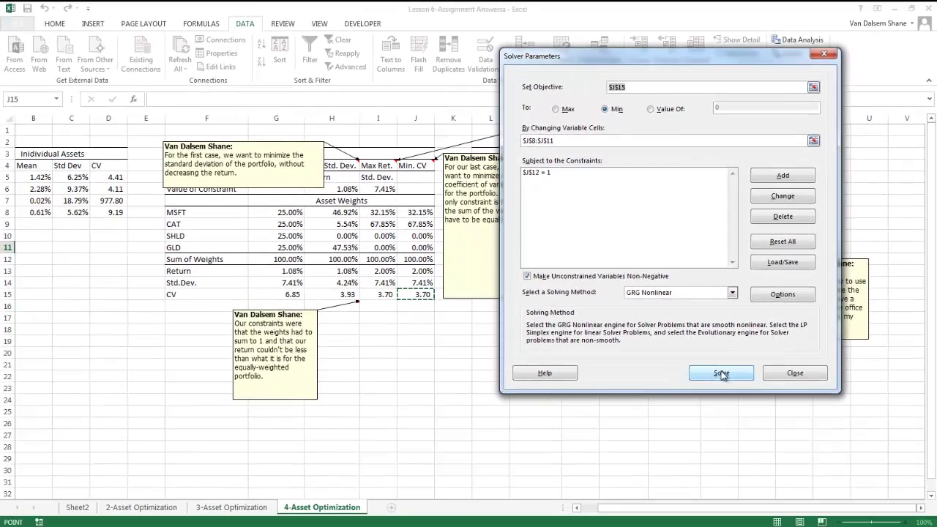
left_click(721, 375)
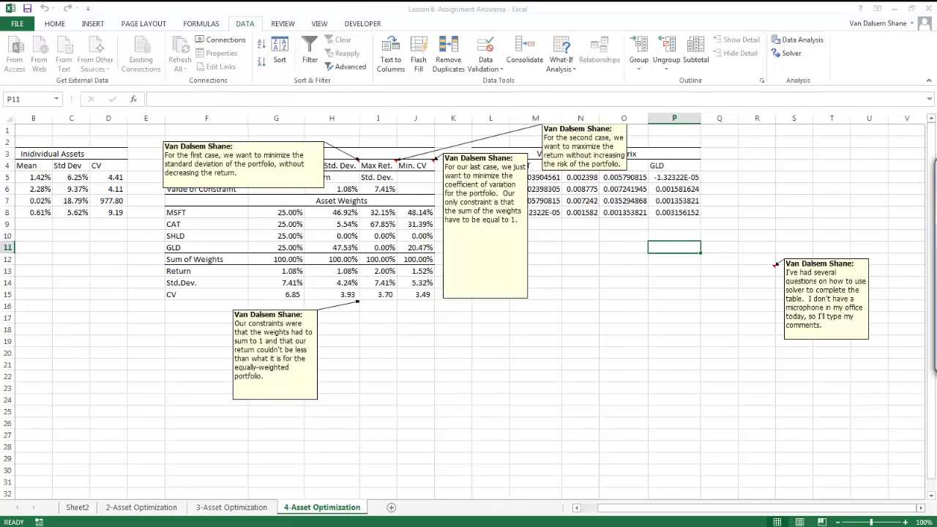
Add a widened comment at K18 noting unconstrained variables were kept non-negative
left_click(450, 328)
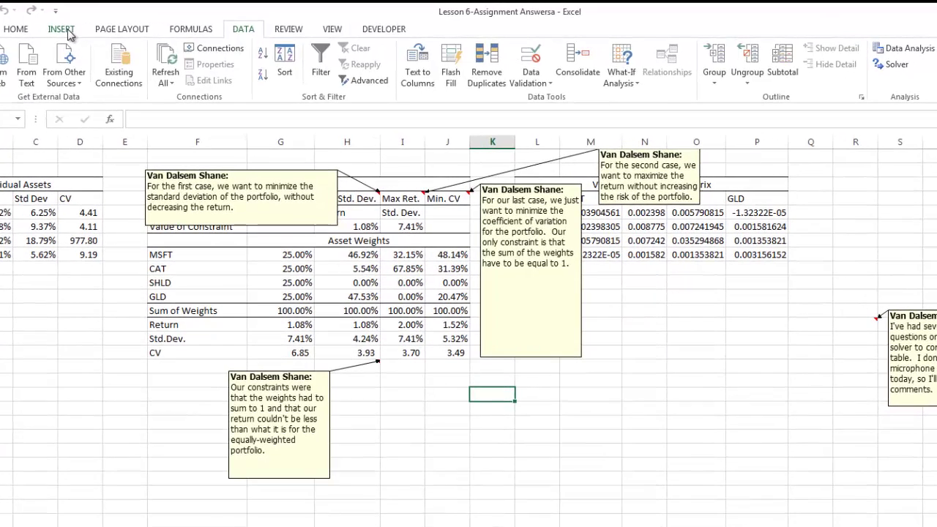
left_click(98, 27)
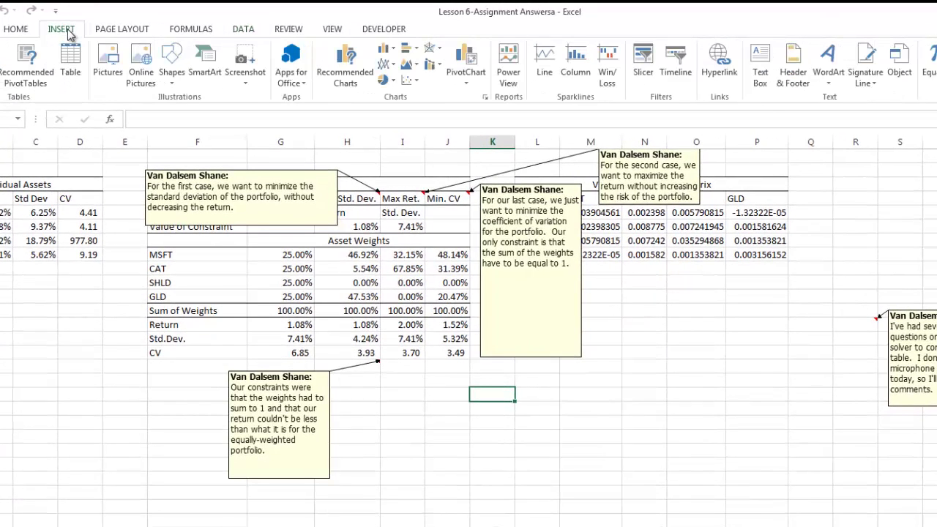
left_click(112, 31)
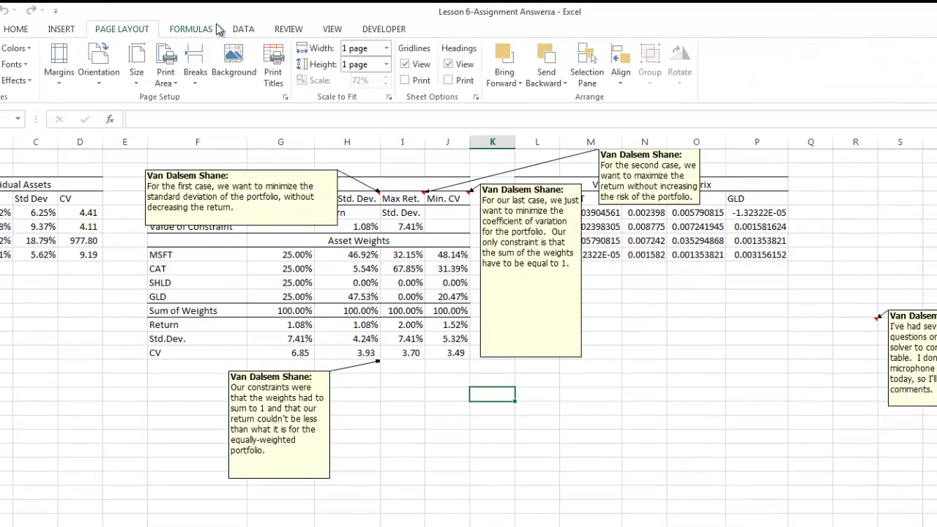
left_click(288, 29)
left_click(134, 66)
type("Please note th")
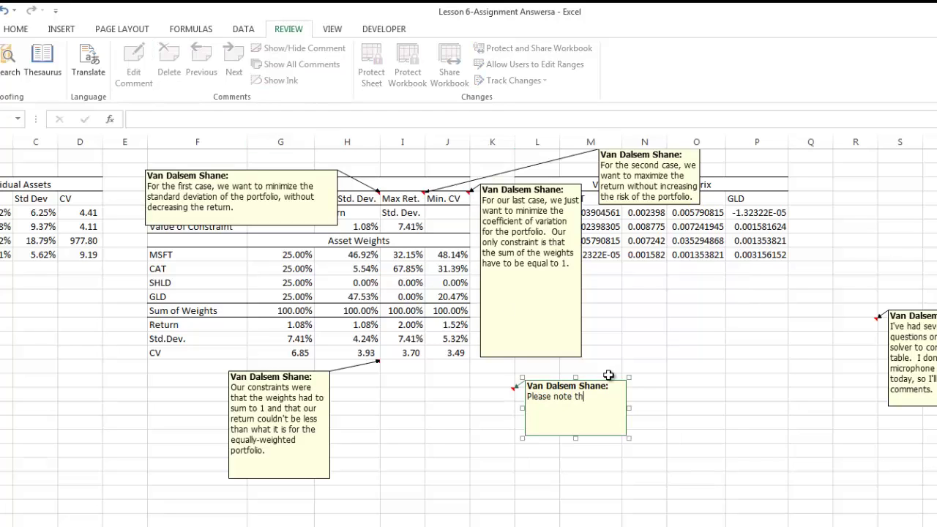
type("at I")
type("x checked that")
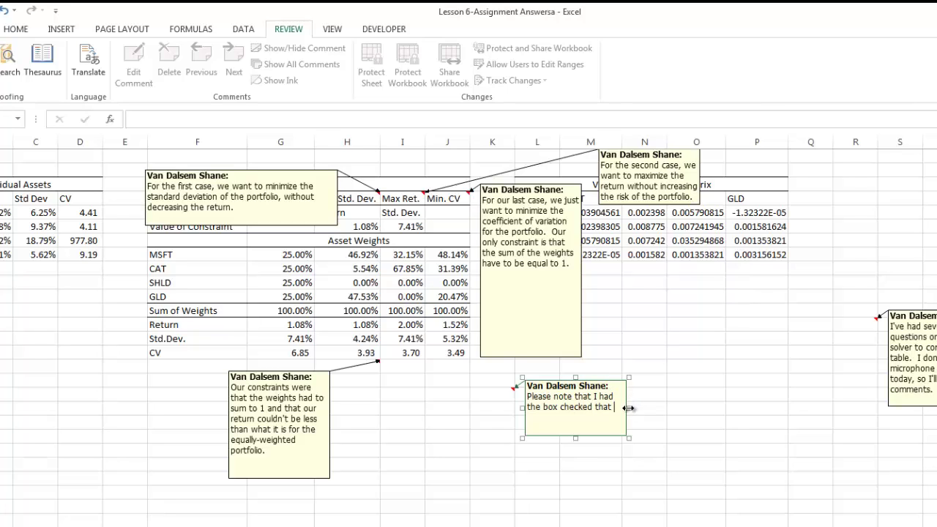
left_click_drag(628, 408, 725, 408)
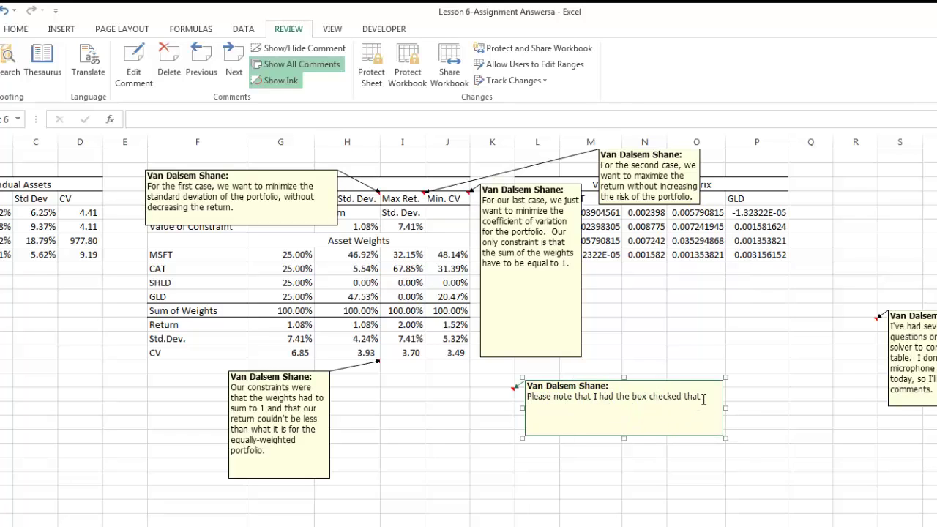
left_click(704, 399)
type("id")
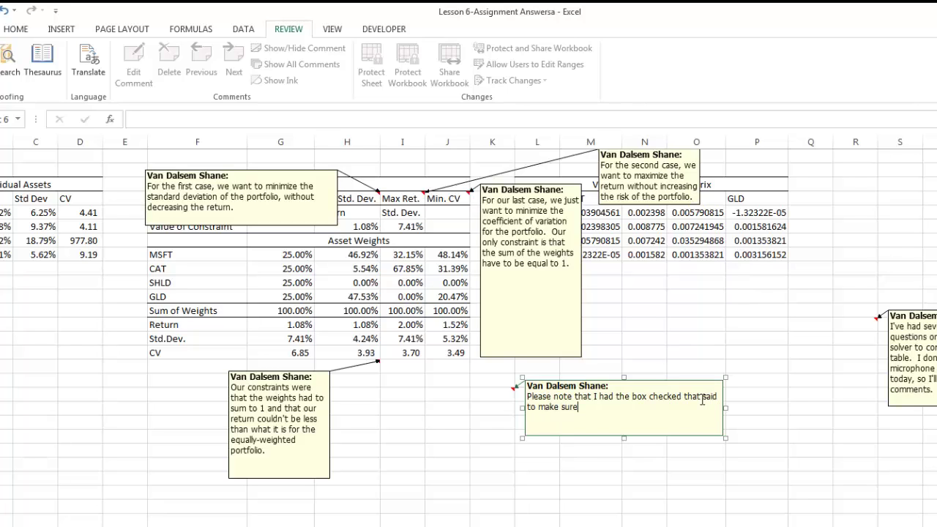
type(" that the unconstrained variables we")
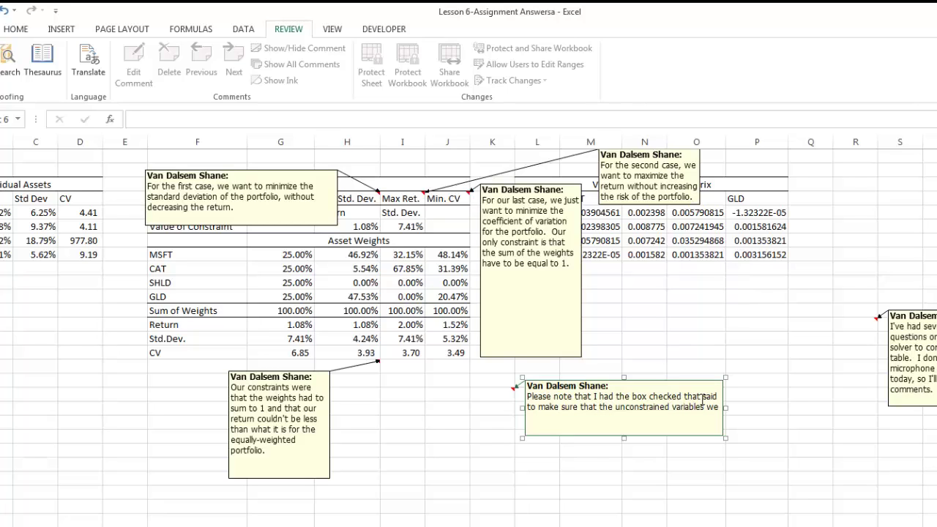
type("re no")
type("t negative.")
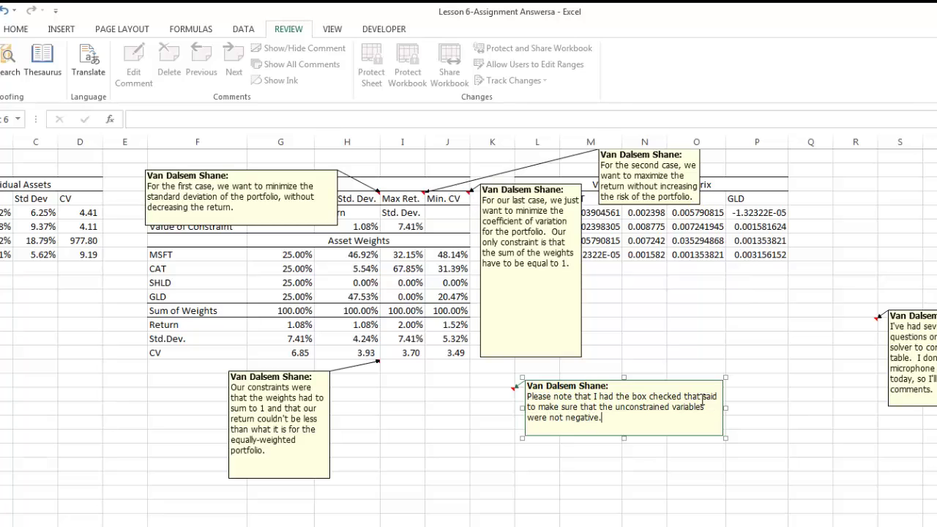
left_click(421, 448)
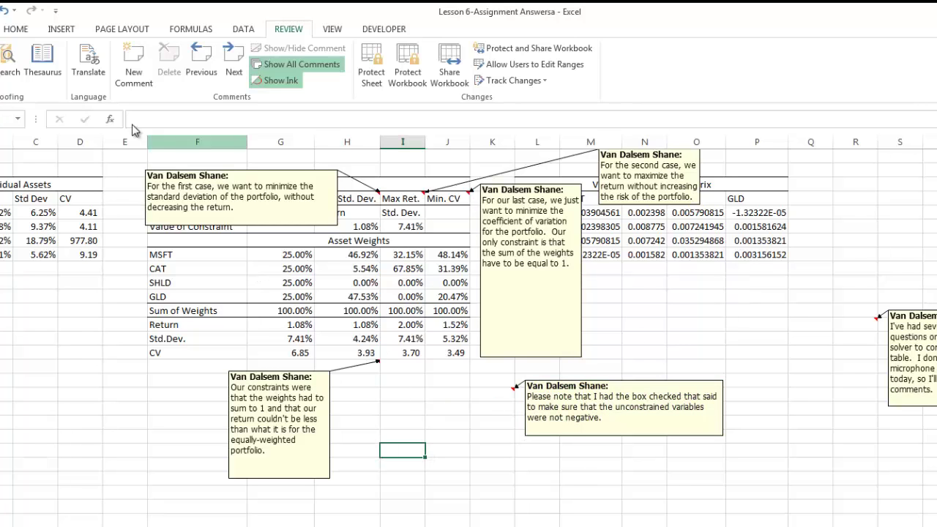
left_click(249, 29)
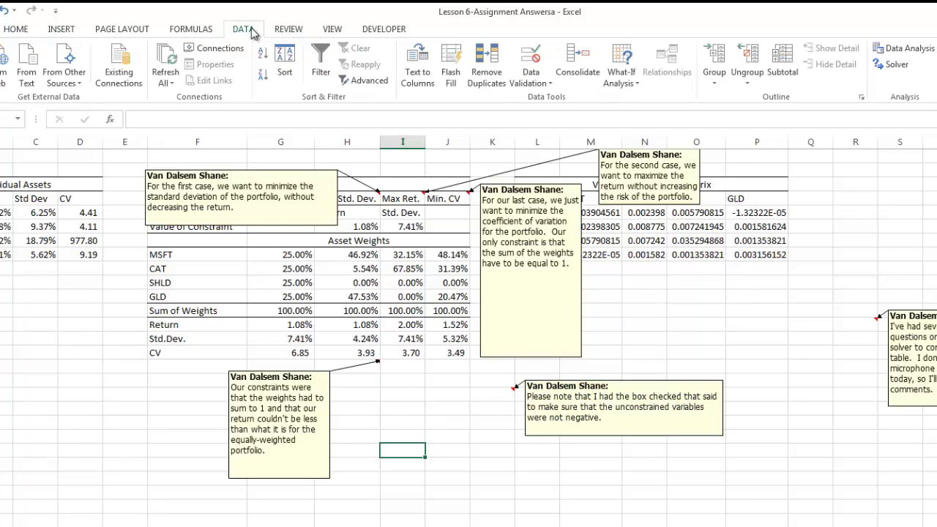
left_click(891, 64)
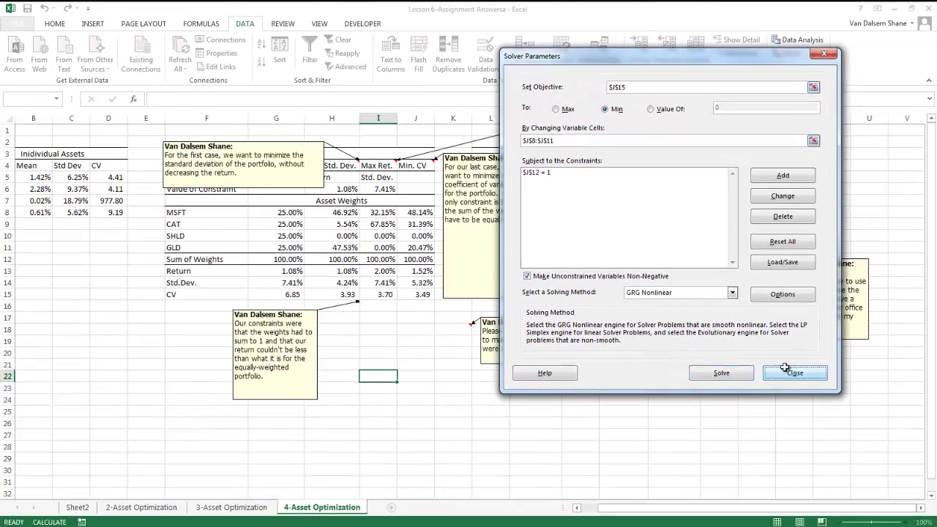
left_click(785, 369)
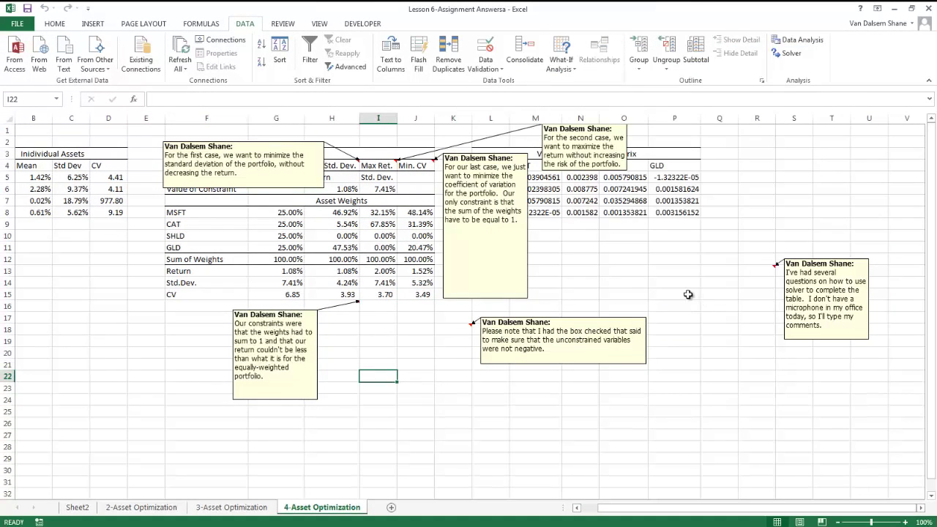